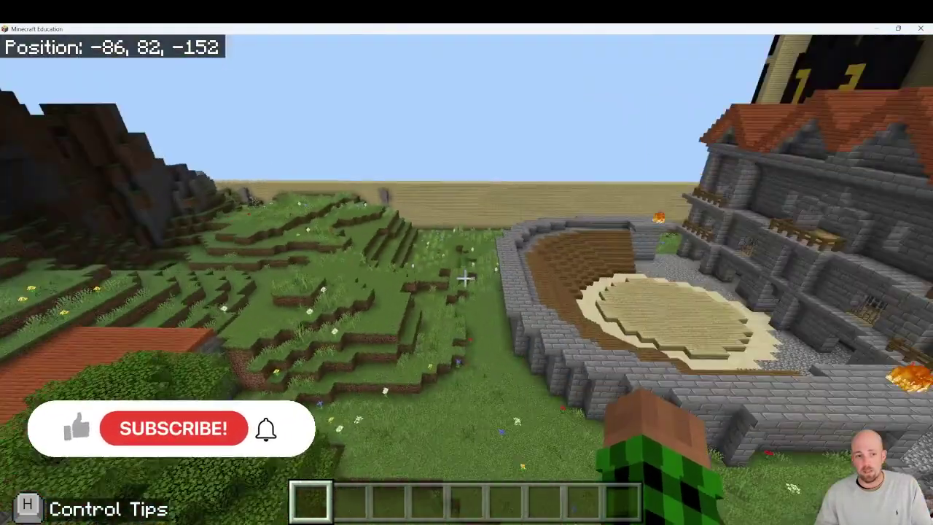
- Give yourself a structure block by running the command /give @s structure_block
key("w")
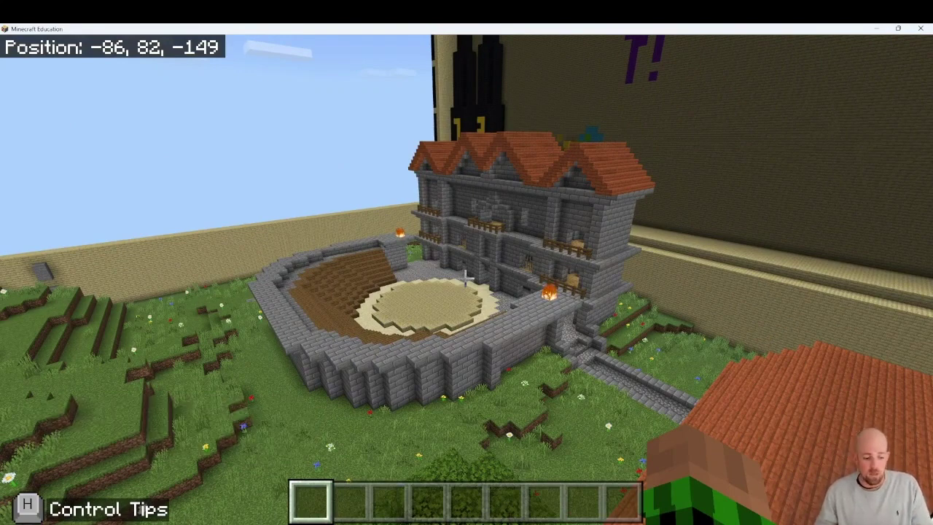
key("w")
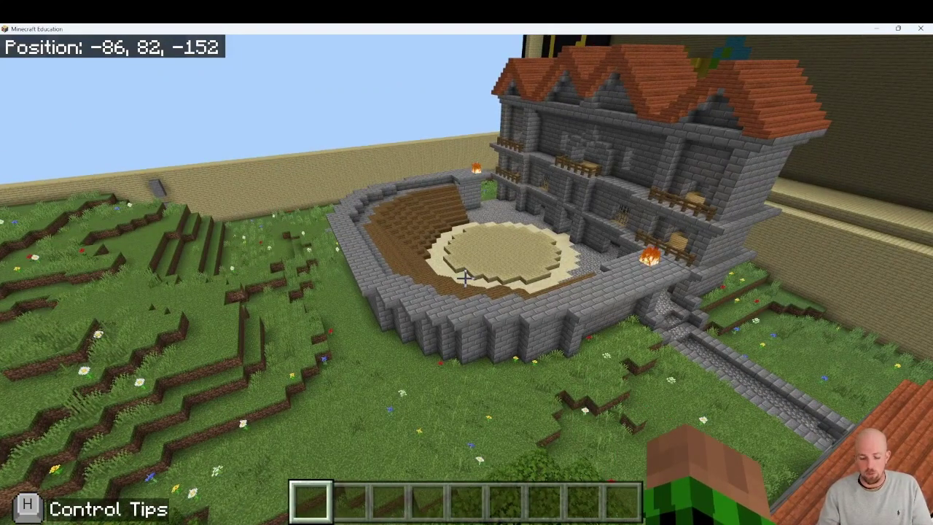
type("t")
type("/")
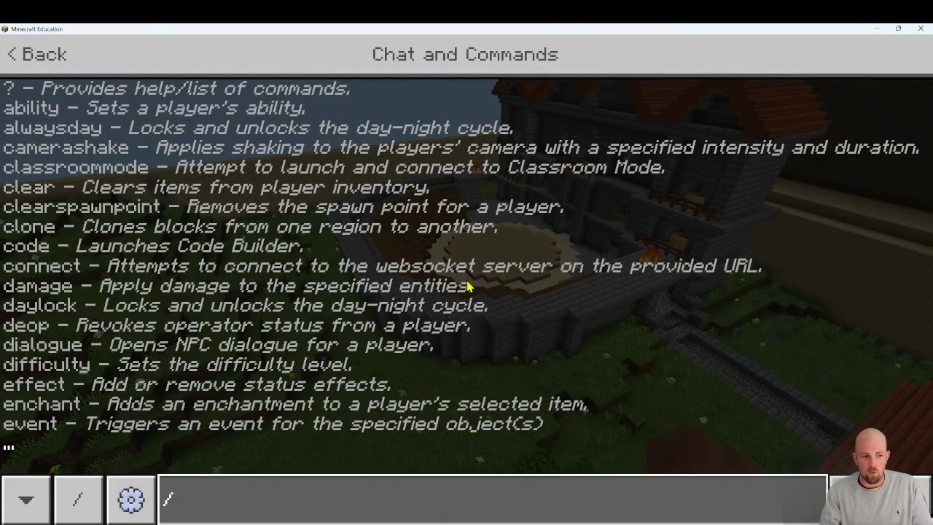
type("give")
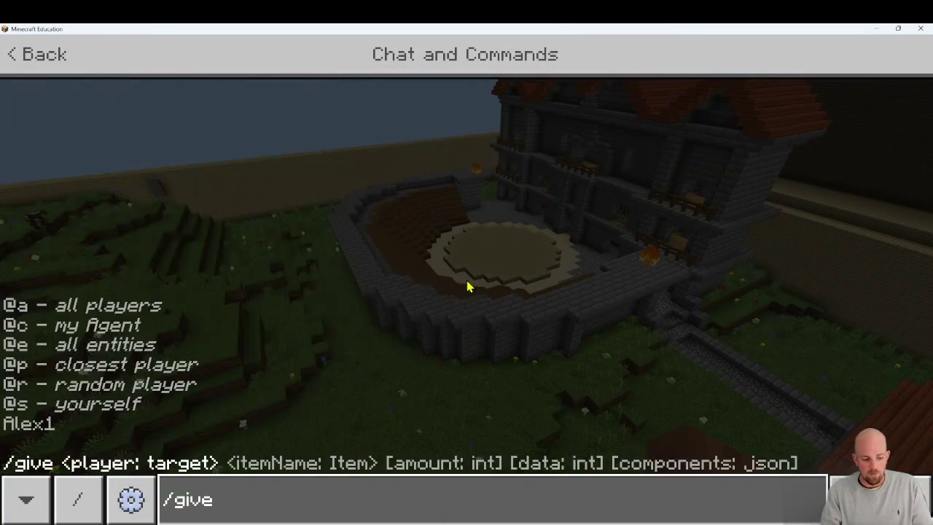
type(" @s structure_block")
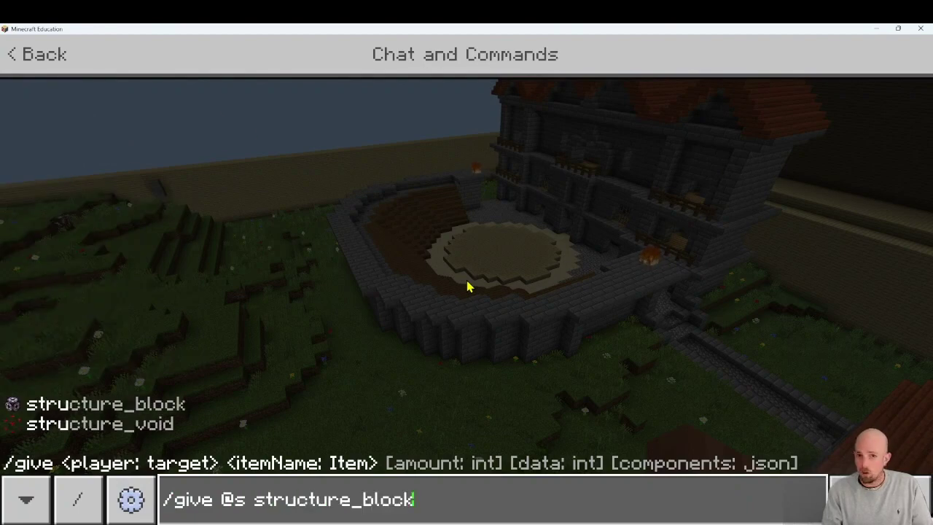
key("Return")
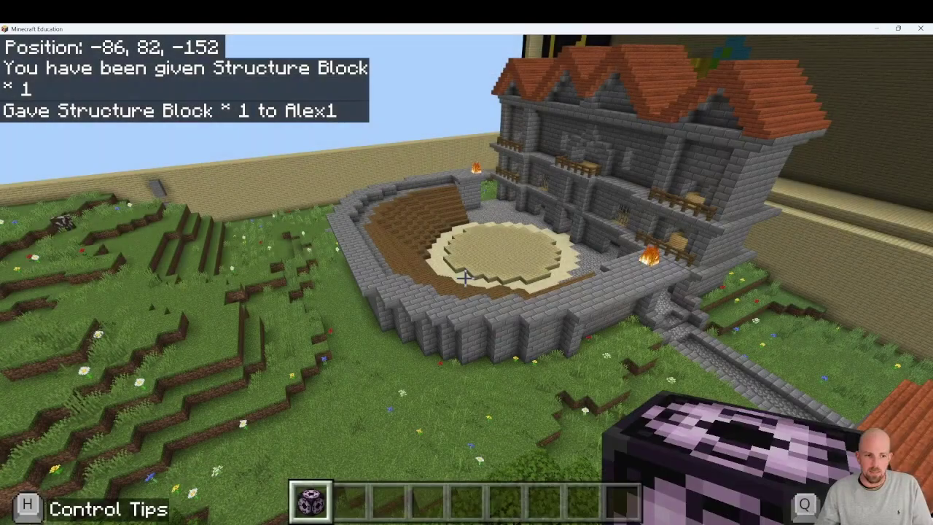
- Place a structure block on the grass between the arena's curved wall and the neighbouring house, and view its bounding outline
key("w")
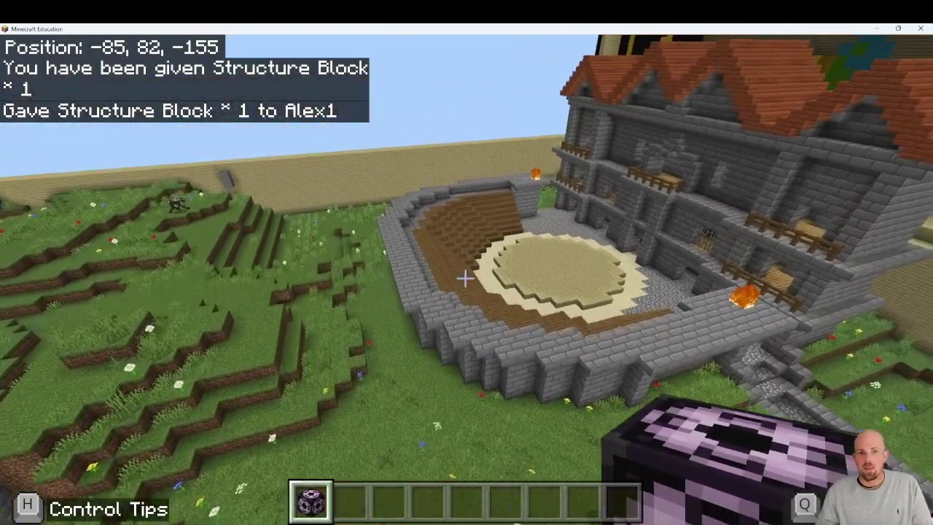
key("s")
key("w")
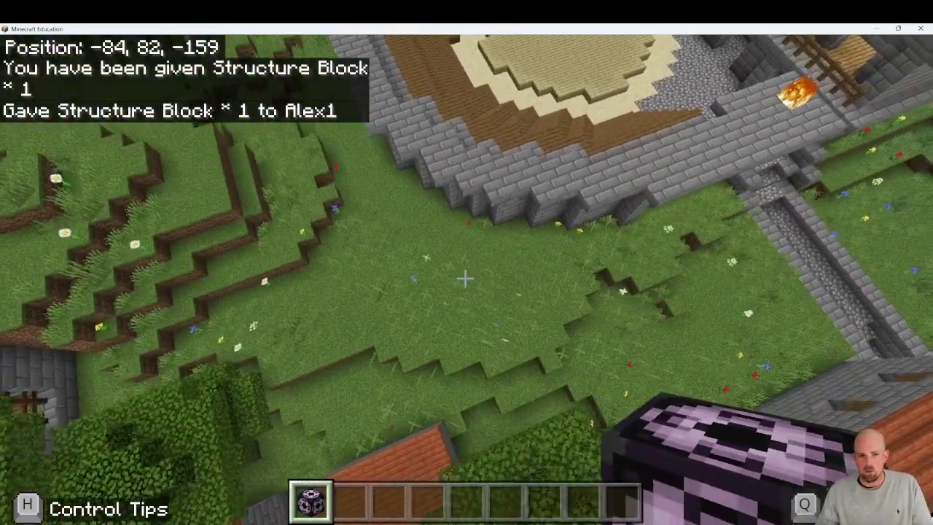
key("shift")
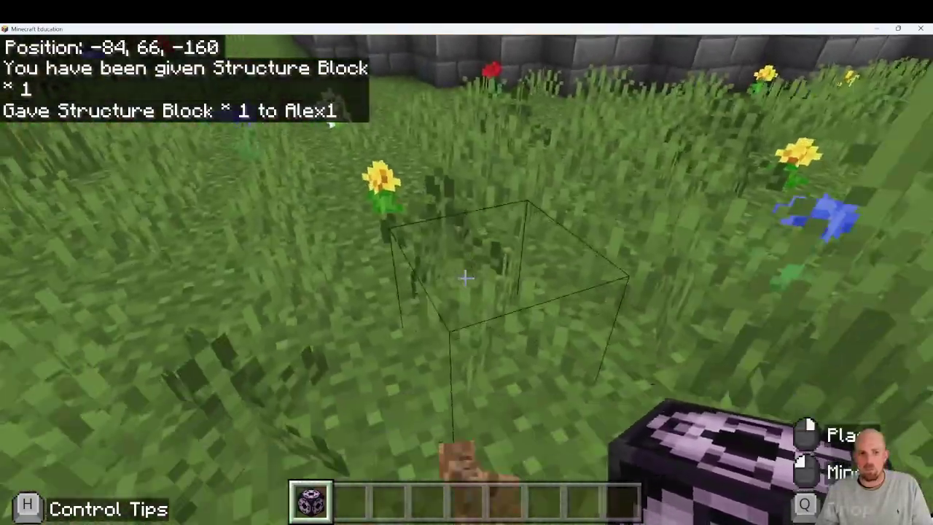
right_click(465, 277)
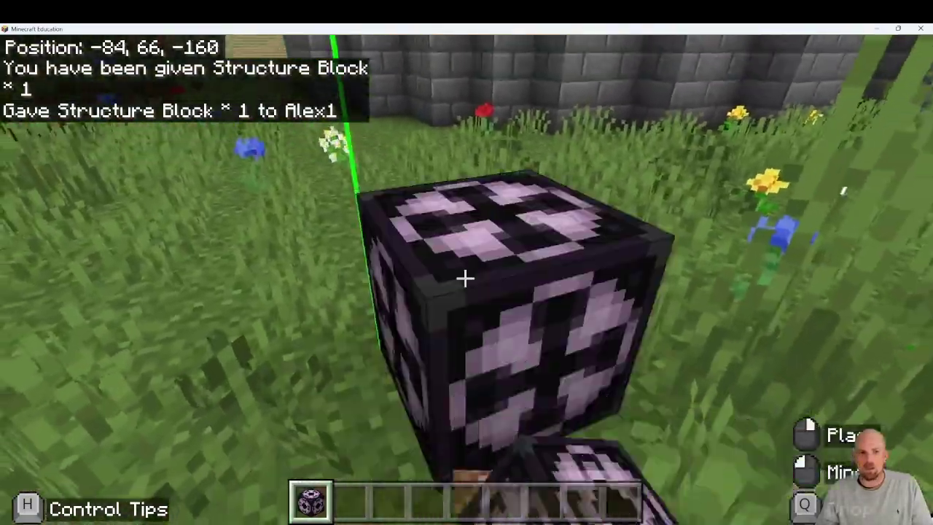
key("s")
key("space")
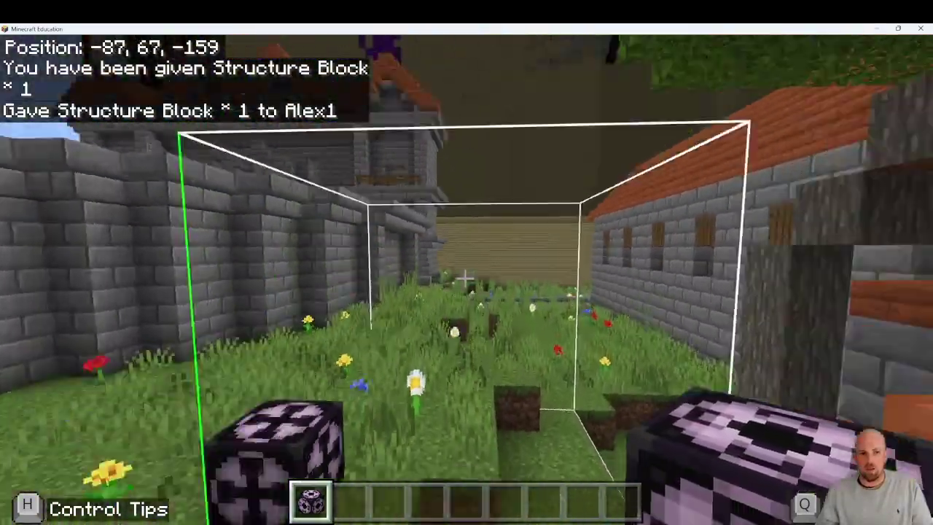
- Place a structure block on the stone brick marker in the grass at the arena's outer corner and open its settings
key("w")
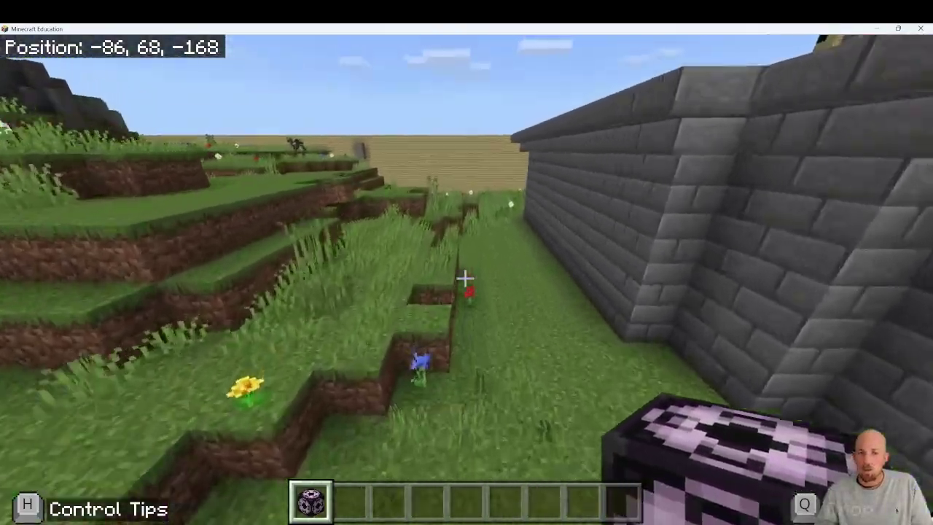
key("w")
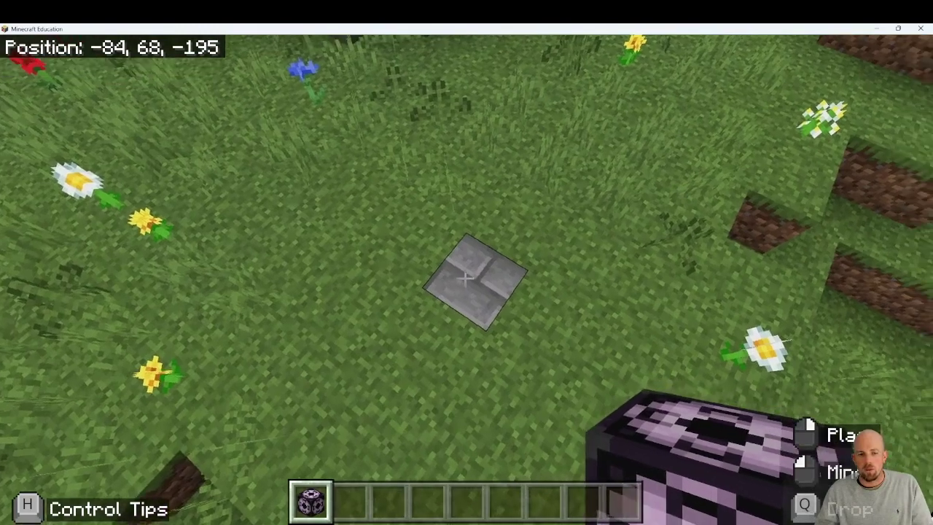
right_click(466, 279)
key("s")
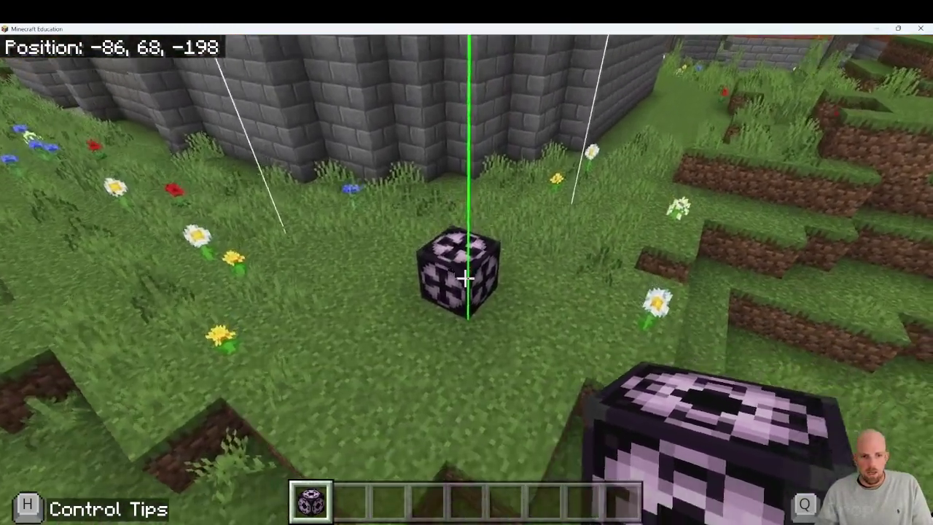
key("w")
right_click(466, 279)
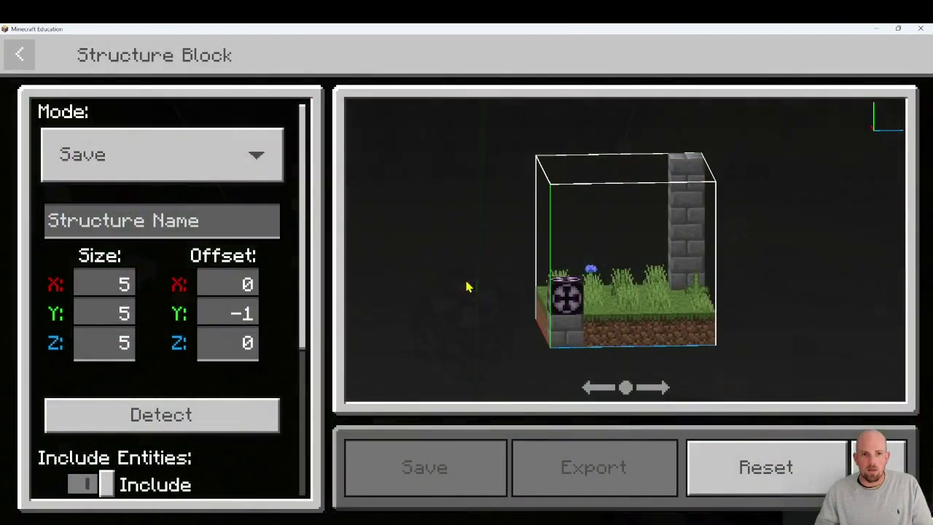
- Set the structure's size to 50 for X, 50 for Y and 50 for Z
left_click_drag(558, 279, 632, 285)
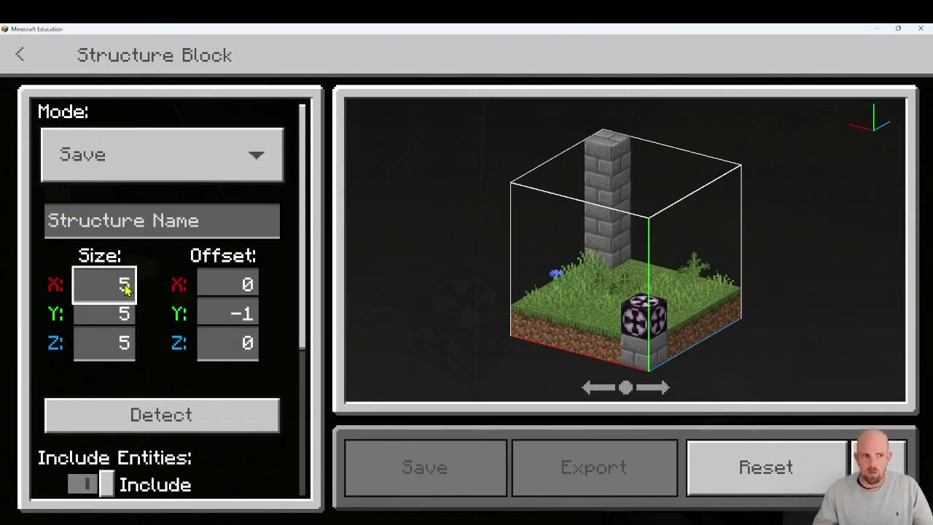
left_click(128, 314)
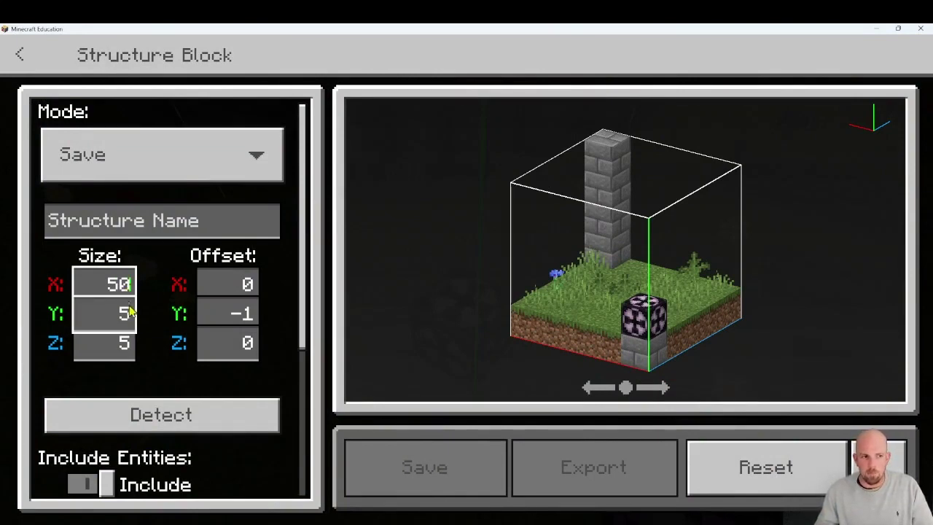
left_click(125, 344)
type("0")
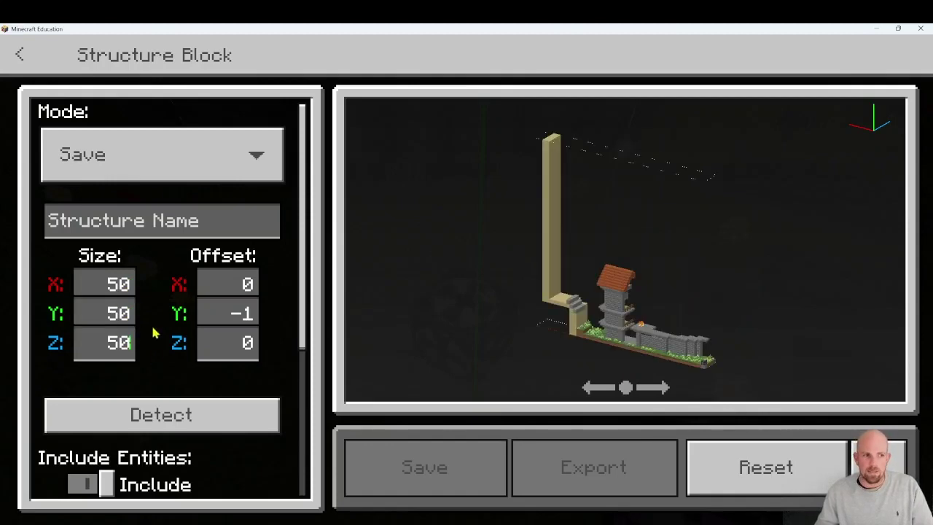
- Fit the capture area to the arena building by setting the size to X 35, Y 20 and Z 32
left_click_drag(692, 320, 603, 320)
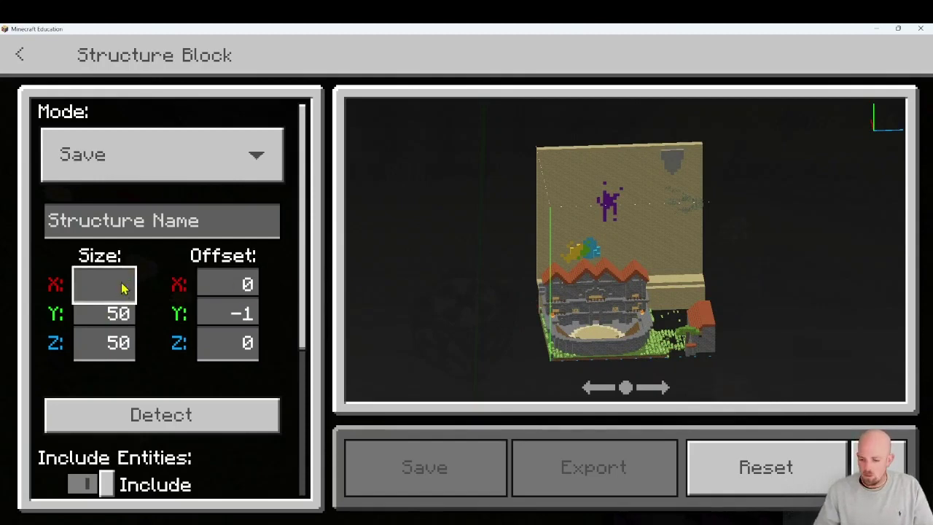
left_click(128, 318)
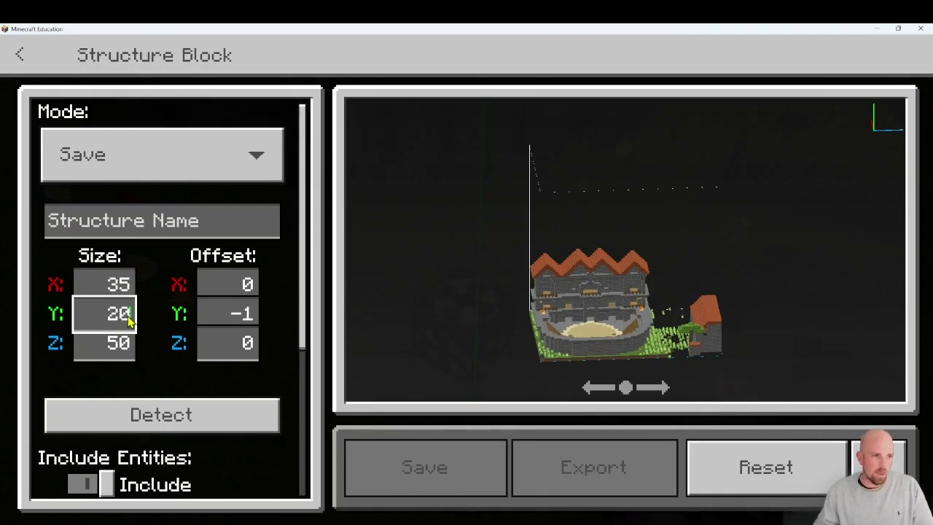
left_click(121, 345)
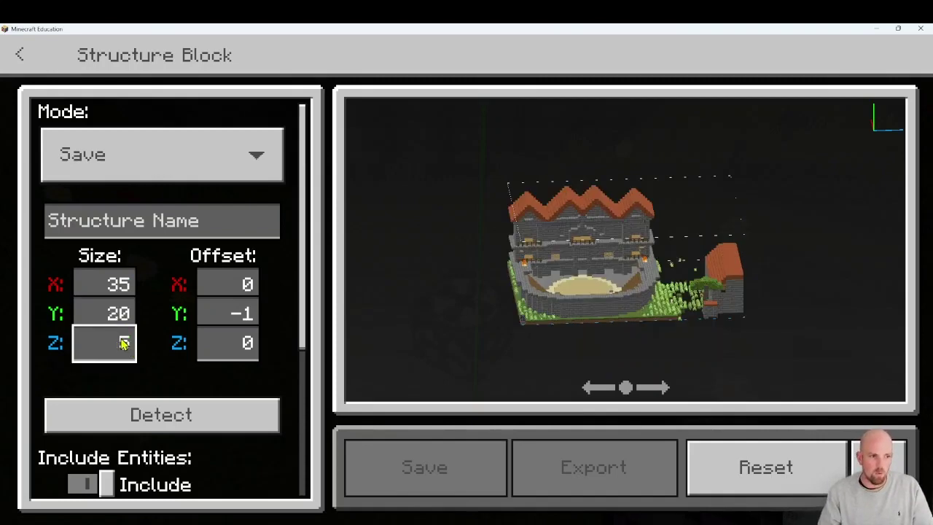
type("32")
left_click_drag(661, 308, 639, 295)
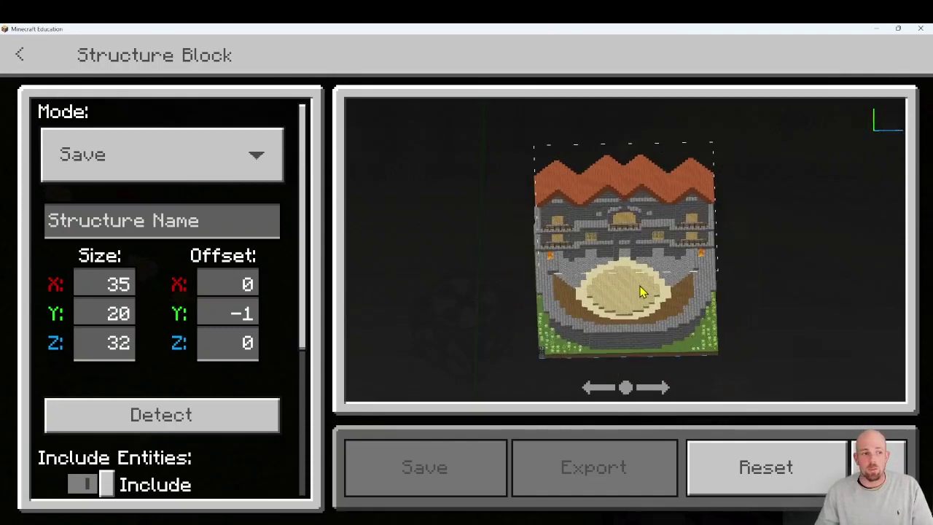
- Name the structure Building 1 and export it to the Desktop as a structure file under that name
left_click(150, 223)
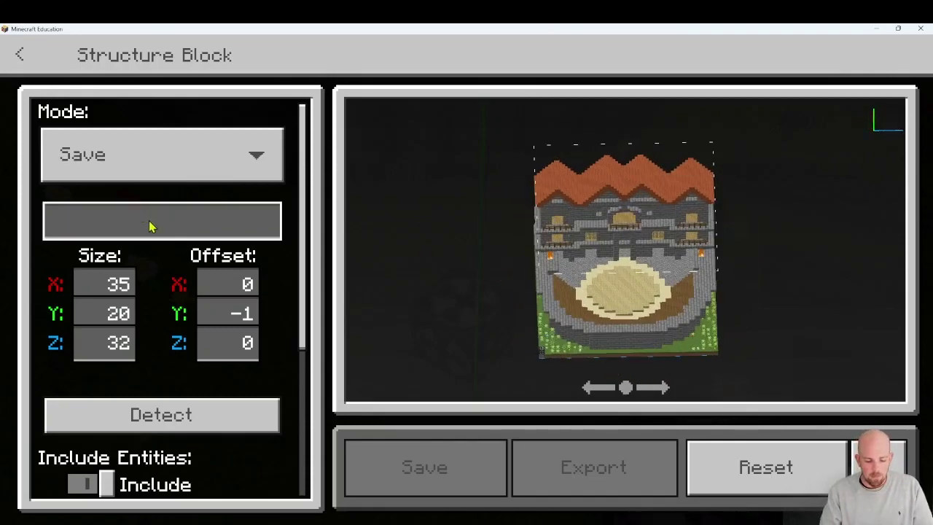
type("Building 1")
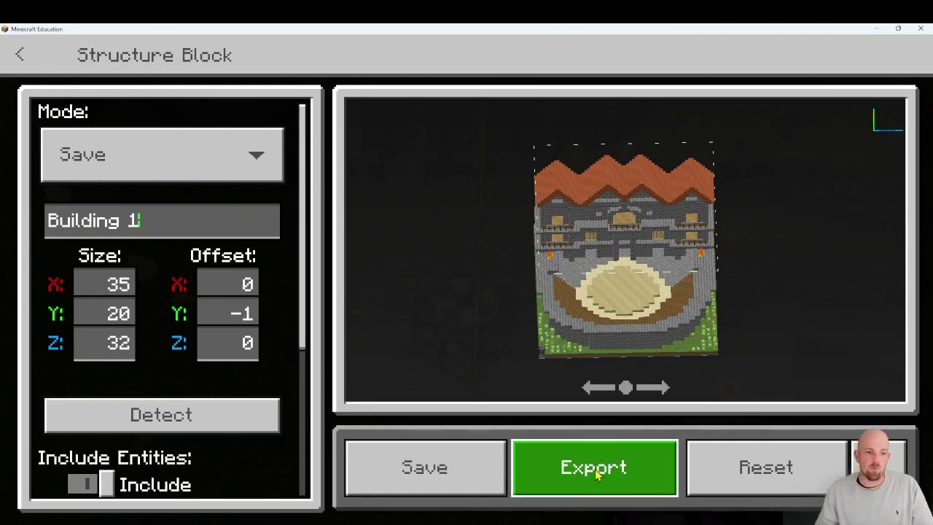
left_click(596, 471)
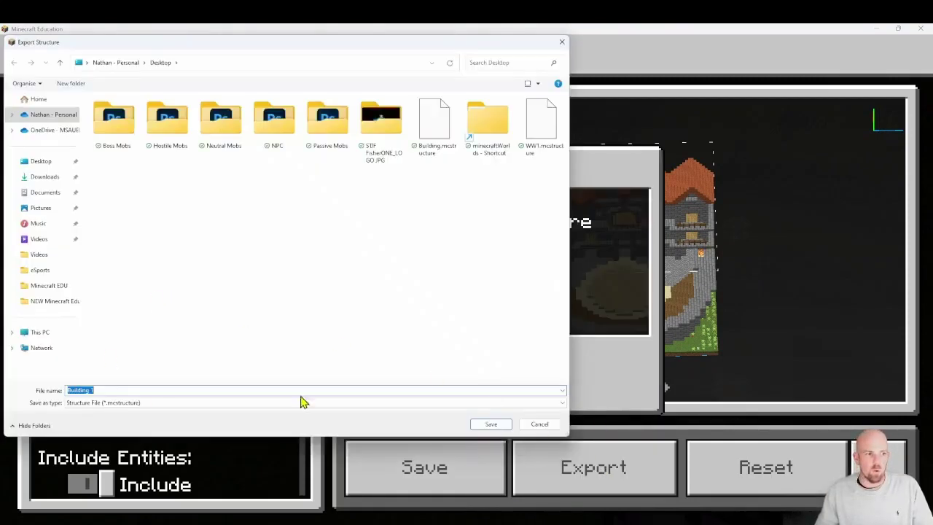
left_click(492, 426)
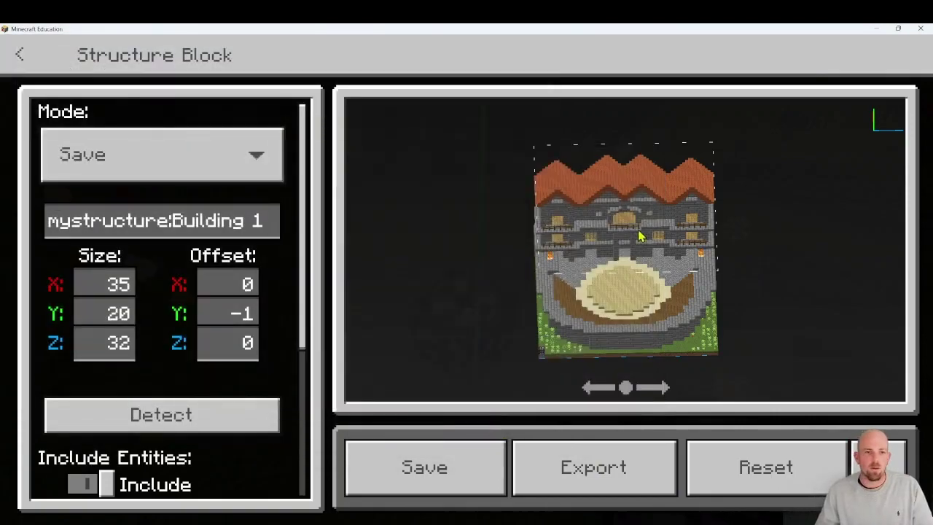
left_click(13, 46)
- Save and exit the current world
key("e")
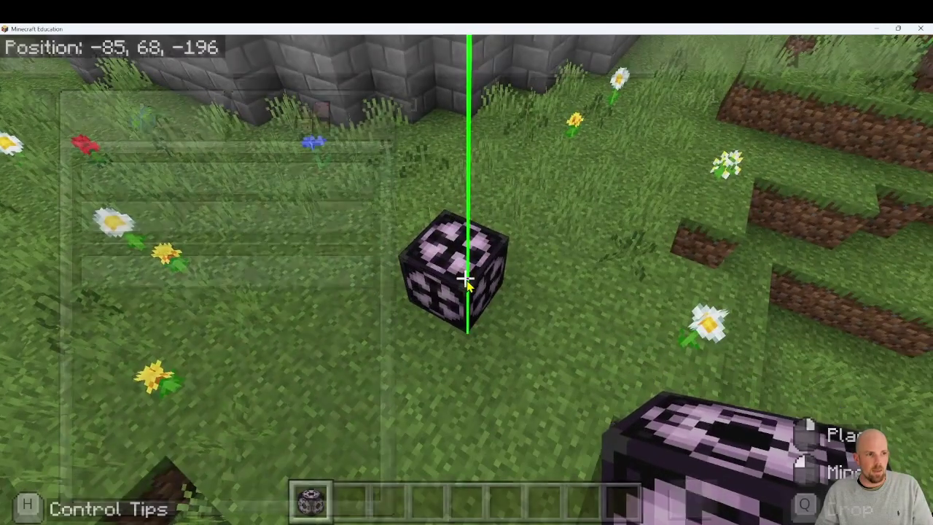
key("Escape")
left_click(340, 273)
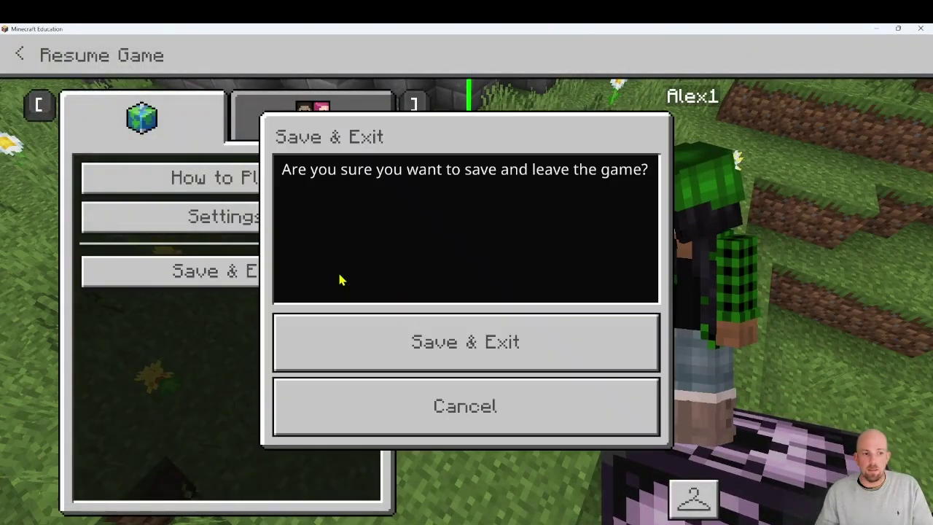
left_click(444, 321)
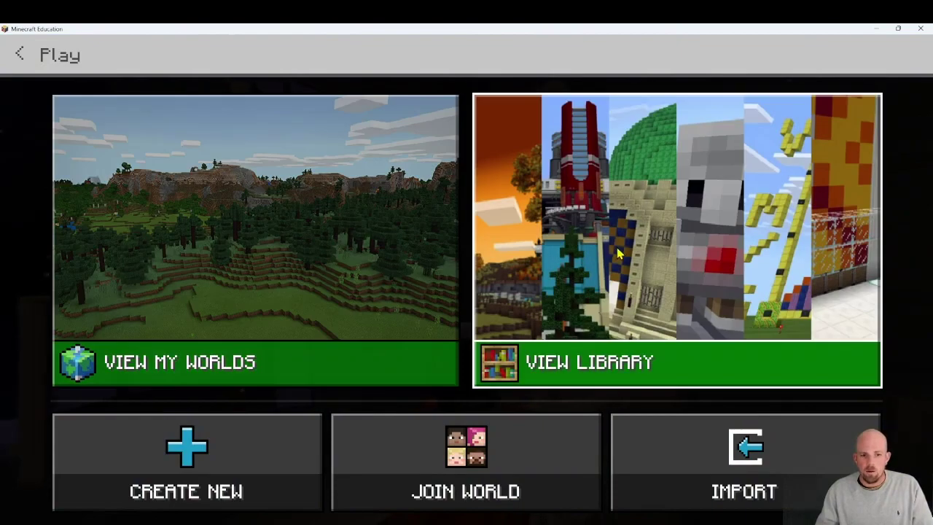
- Create a new world from the library's Class Build World - Grass build plate in Starter Worlds
left_click(482, 259)
left_click(319, 418)
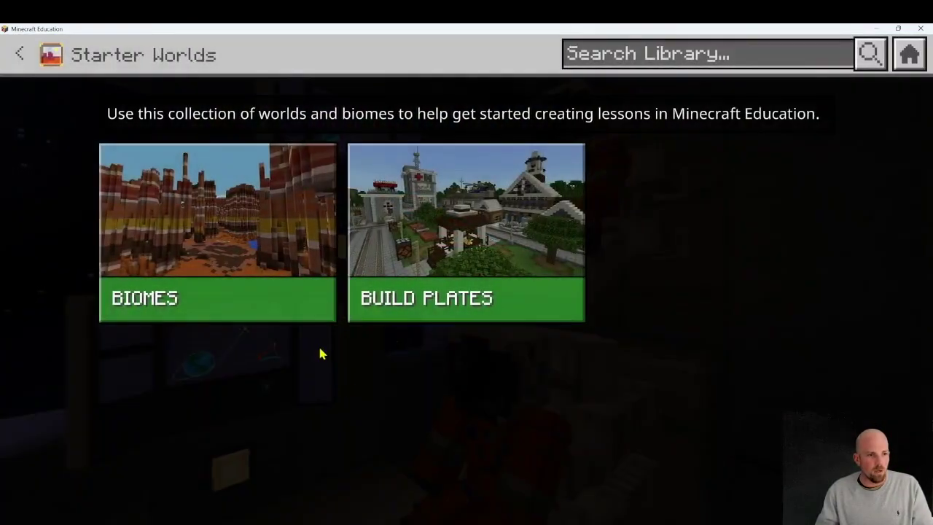
left_click(408, 247)
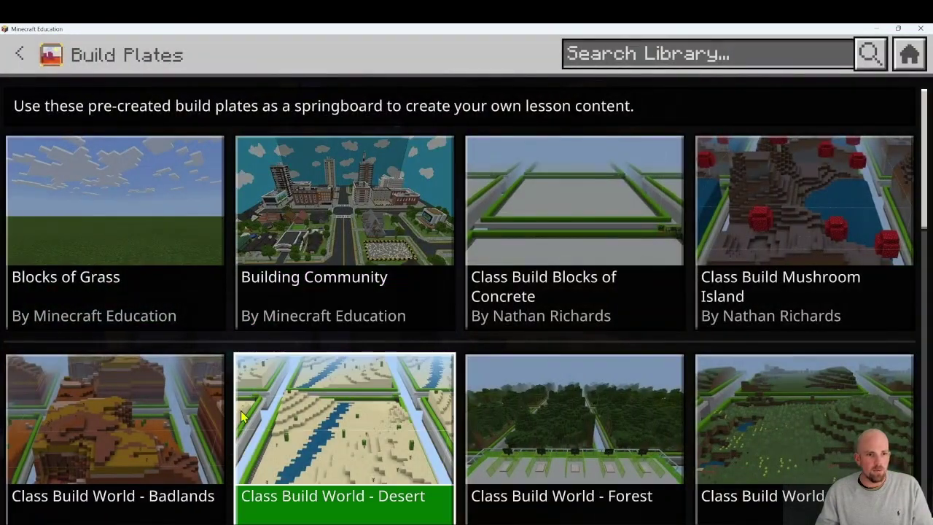
scroll(345, 417, "down", 5)
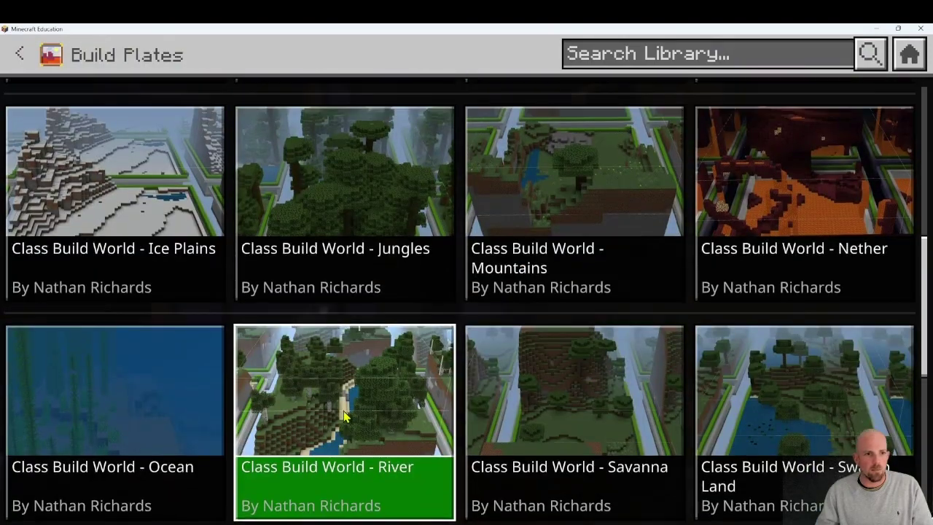
scroll(345, 416, "up", 1)
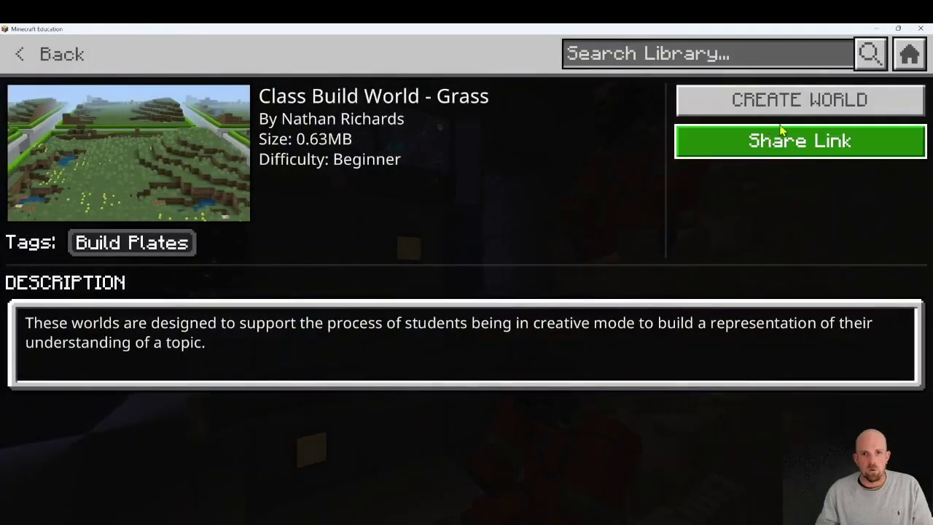
left_click(779, 102)
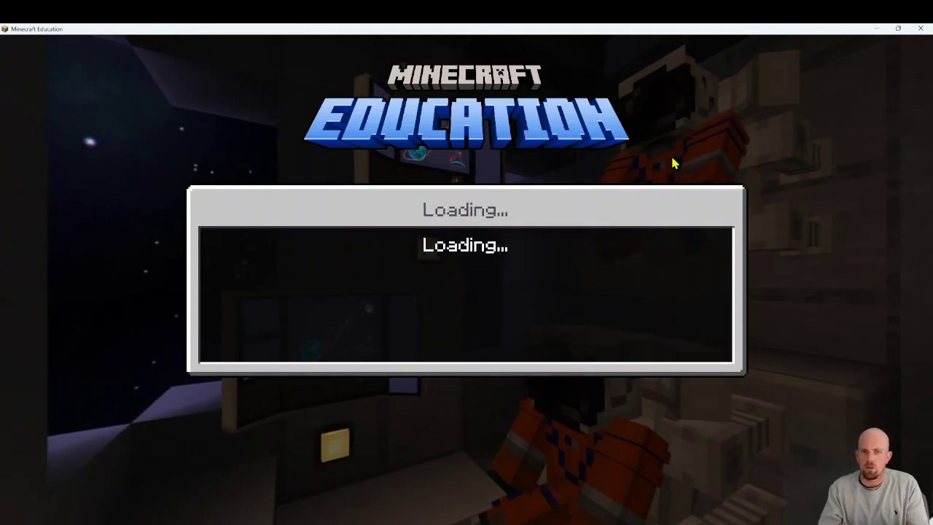
key("w")
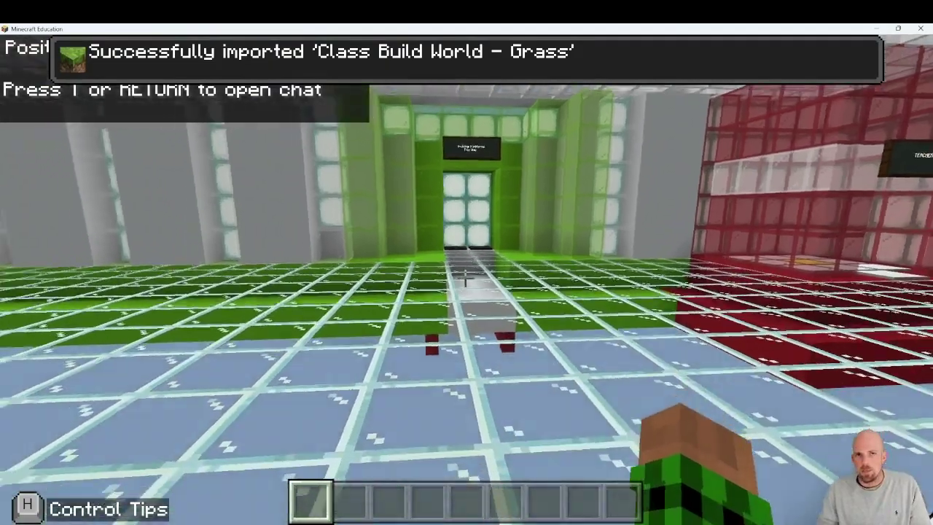
- Walk through the building platforms doorway to the numbered frames and teleport to build plot 2
key("w")
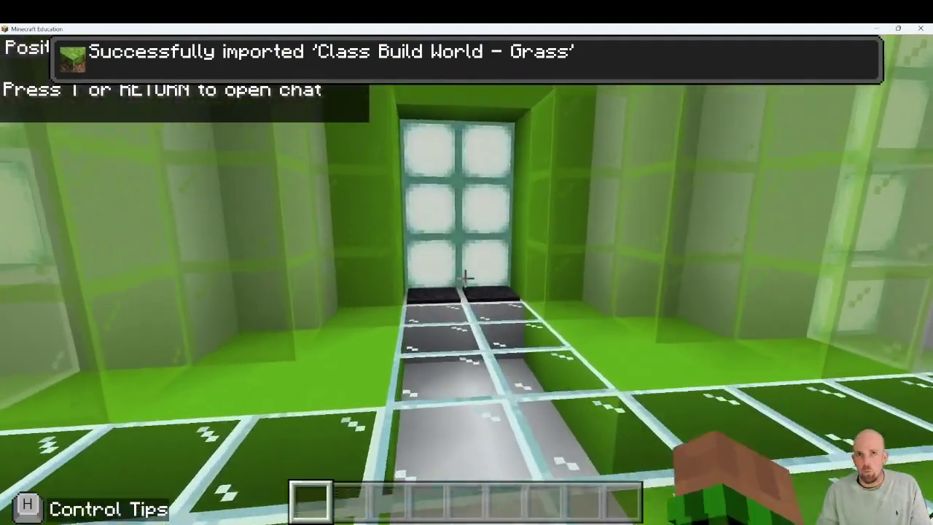
key("w")
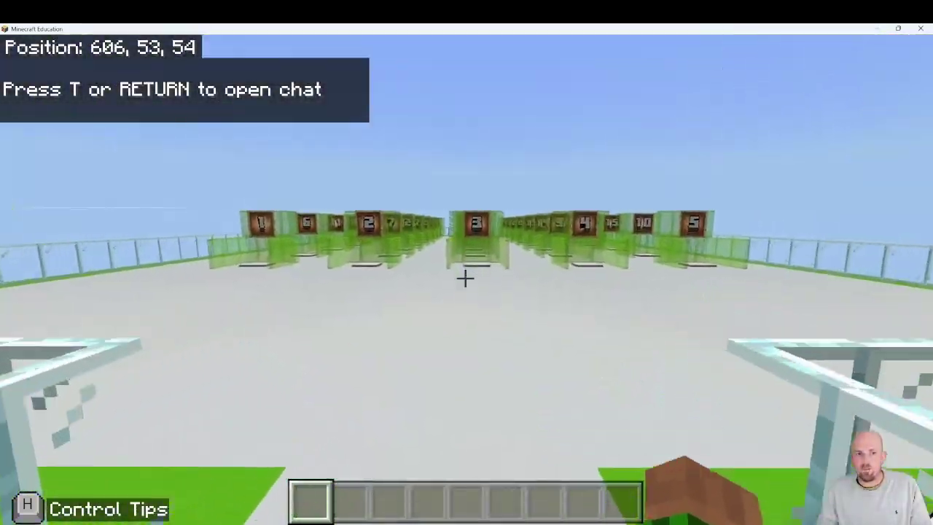
key("w")
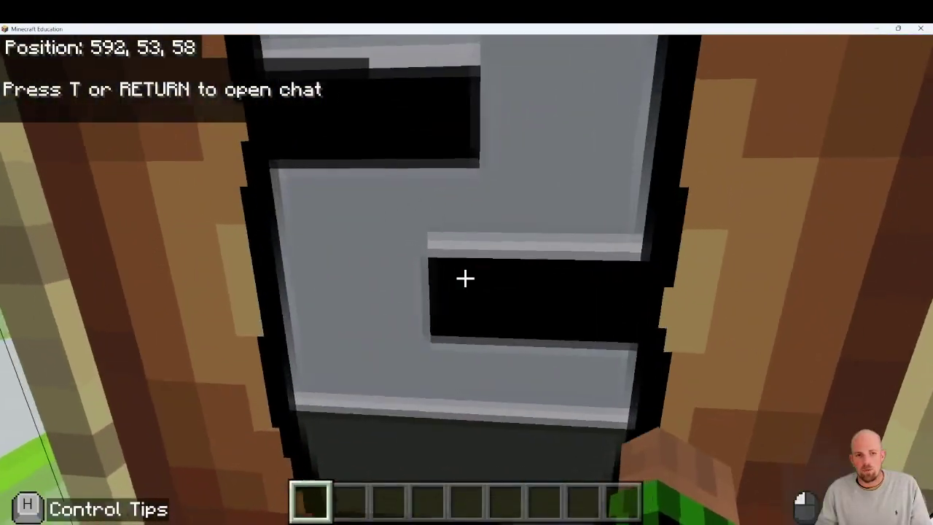
right_click(465, 279)
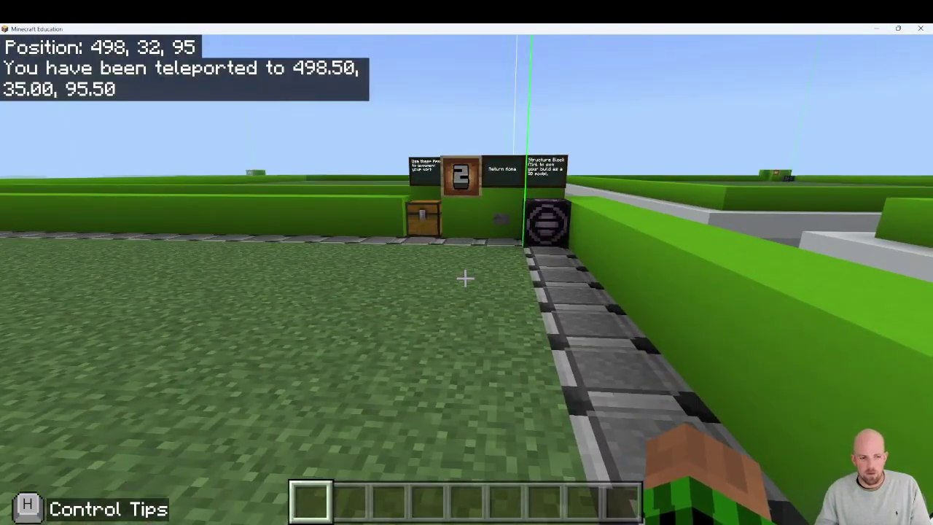
- Get a structure block and place it on the grass near the corner of plot 2
key("w")
key("w")
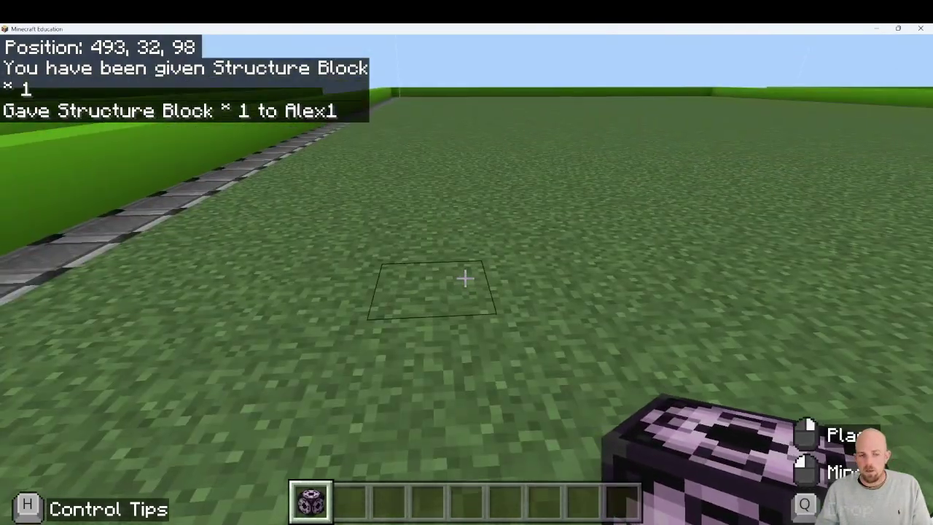
right_click(465, 277)
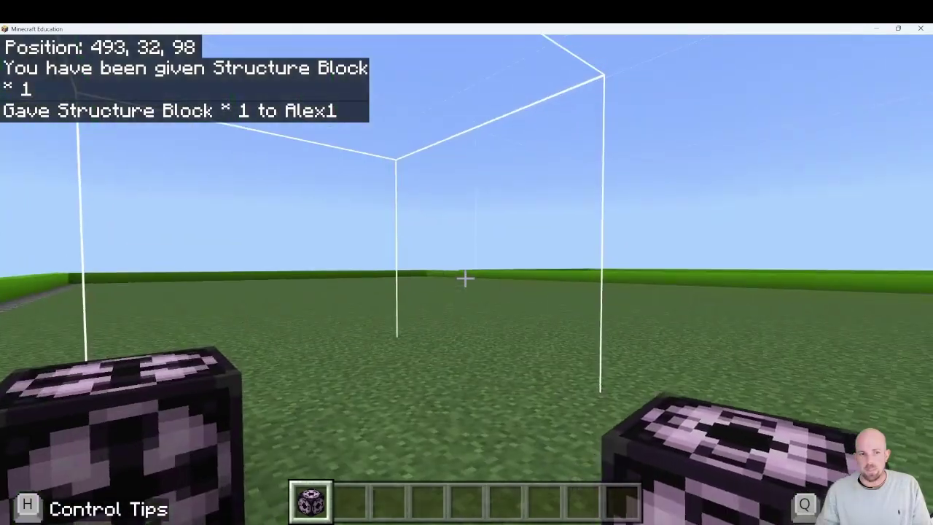
key("s")
key("w")
mouse_move(465, 278)
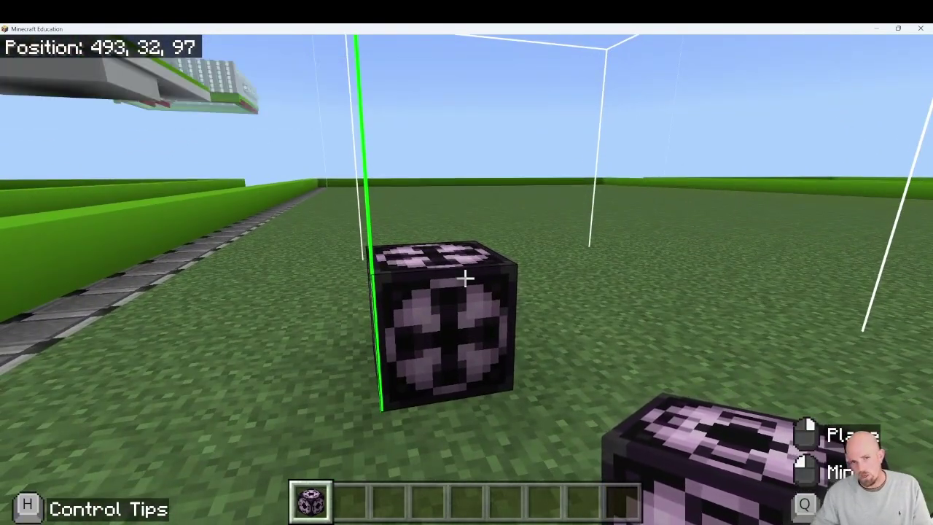
key("w")
key("s")
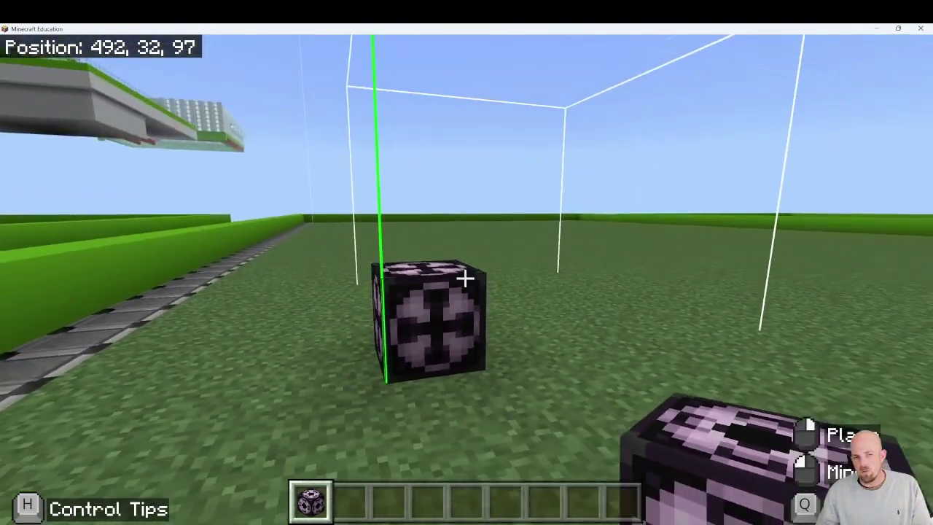
key("w")
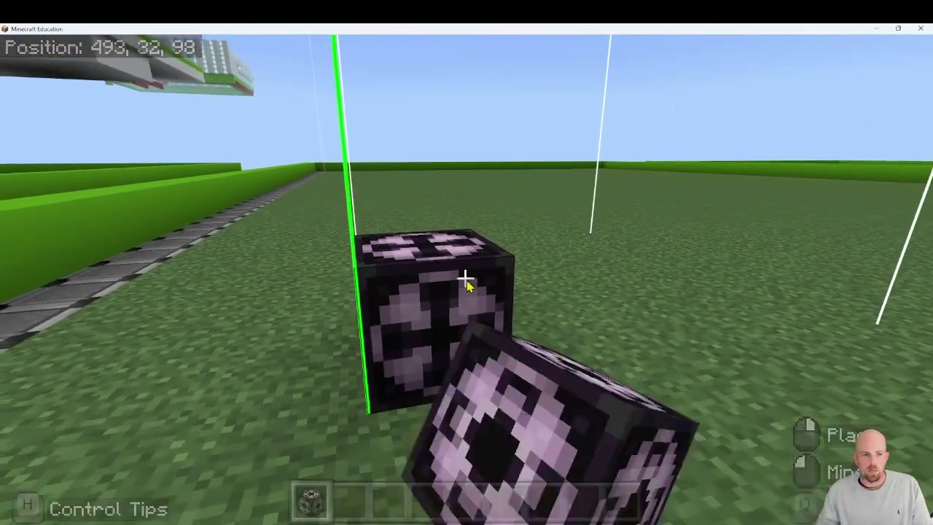
- Switch the placed structure block to Load mode, import Building 1.mcstructure from the Desktop and rotate the preview to check its footprint
right_click(465, 278)
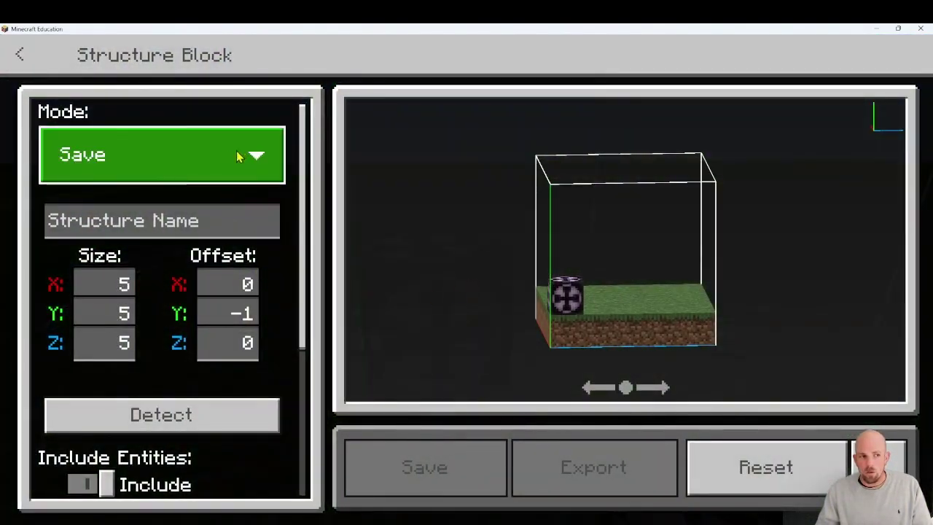
left_click(178, 158)
left_click(122, 188)
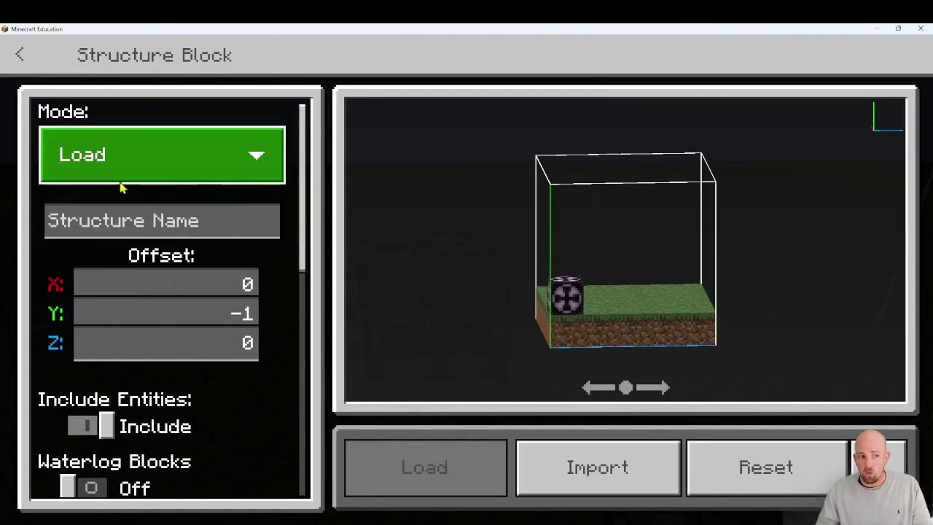
left_click(619, 468)
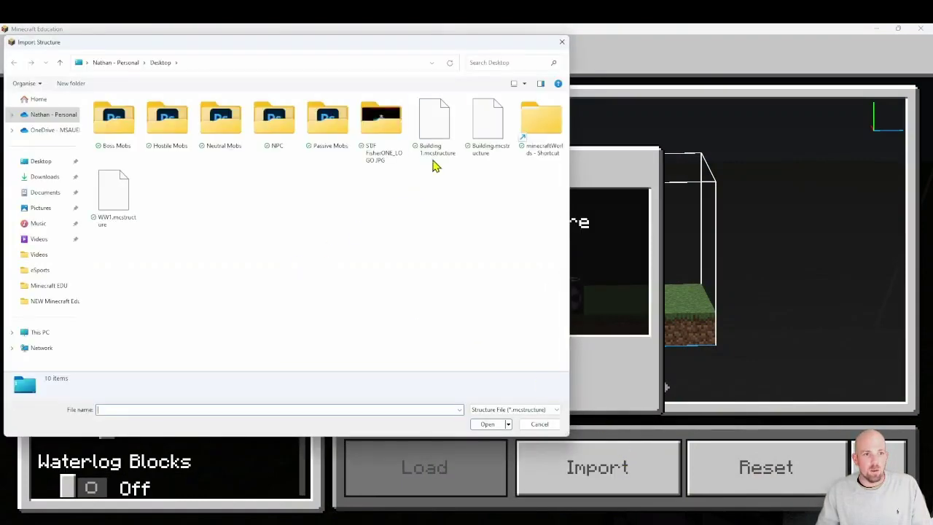
left_click(436, 123)
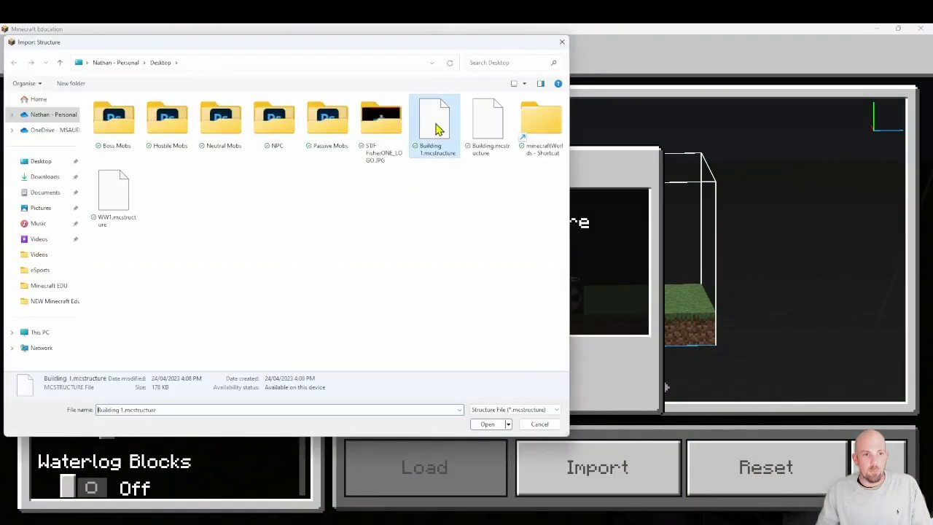
left_click(487, 424)
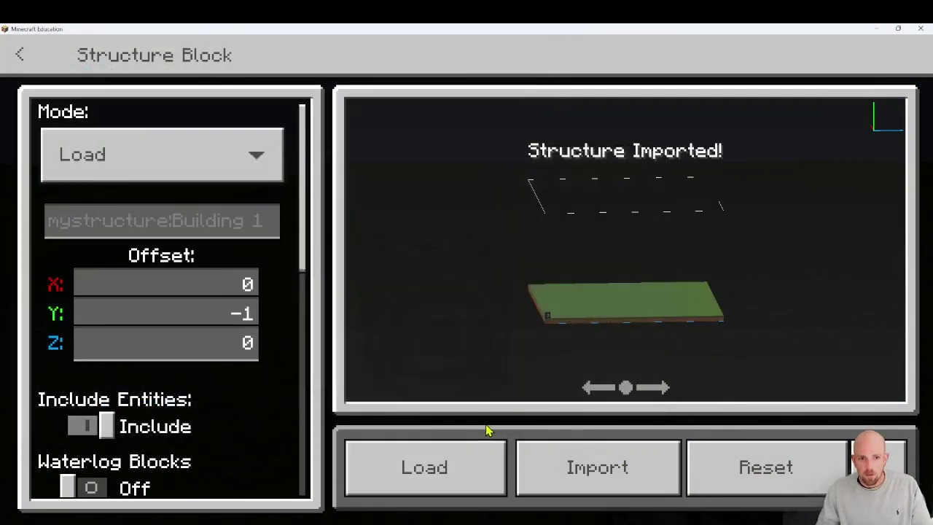
left_click_drag(602, 317, 673, 337)
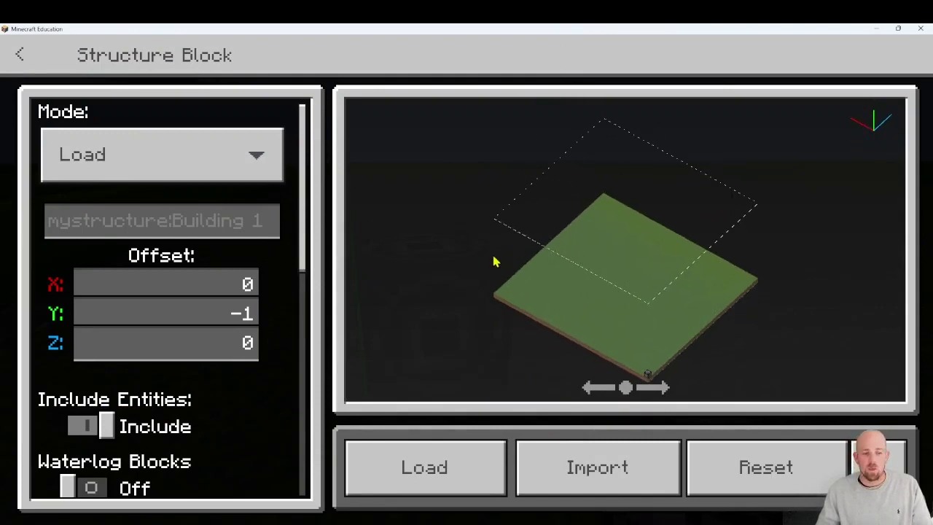
left_click(19, 54)
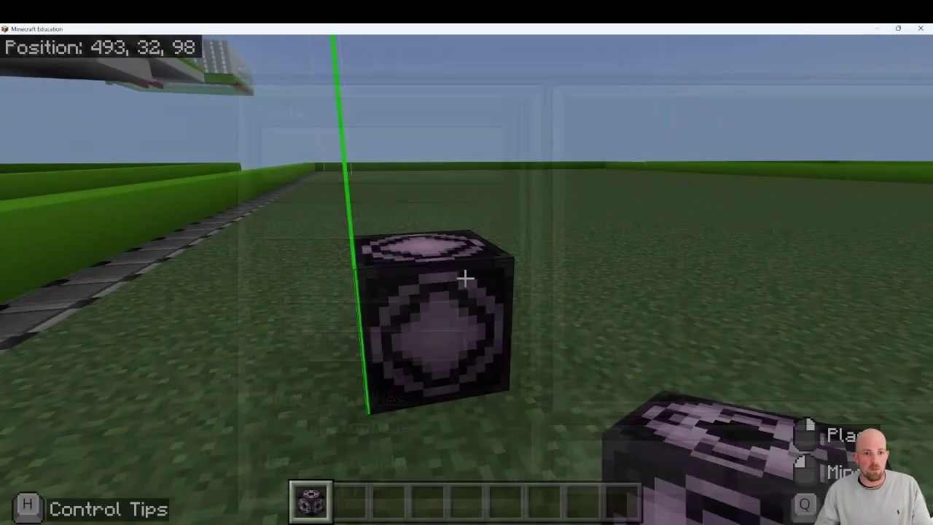
- Walk around the structure block to check where the imported structure's outline sits on the plot
key("e")
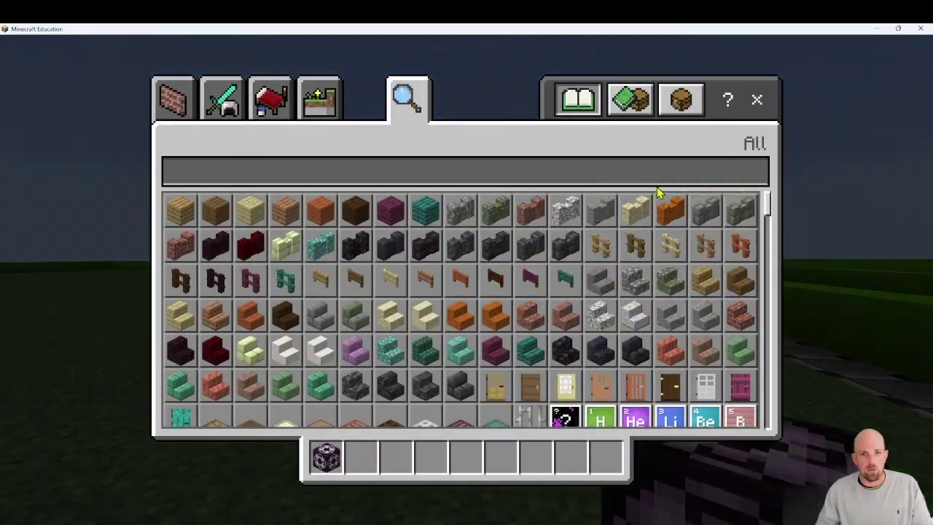
left_click(756, 97)
key("w")
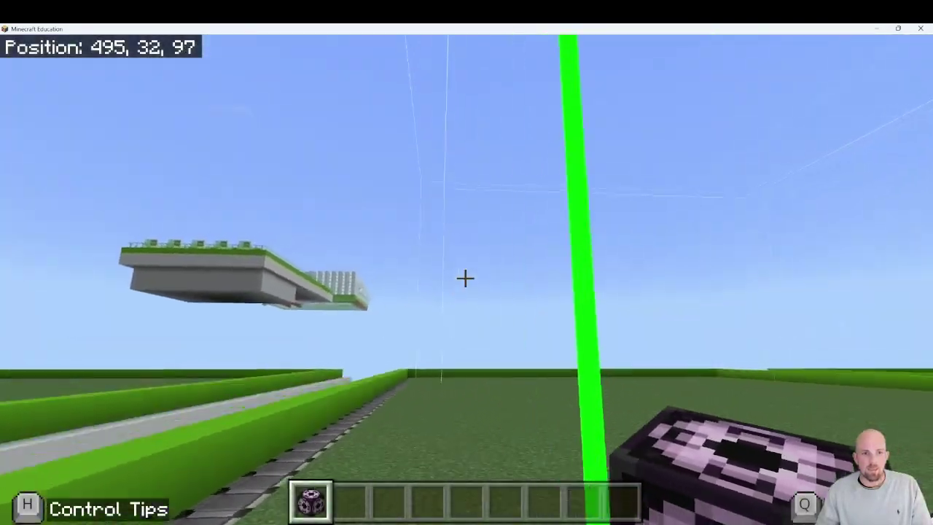
key("space")
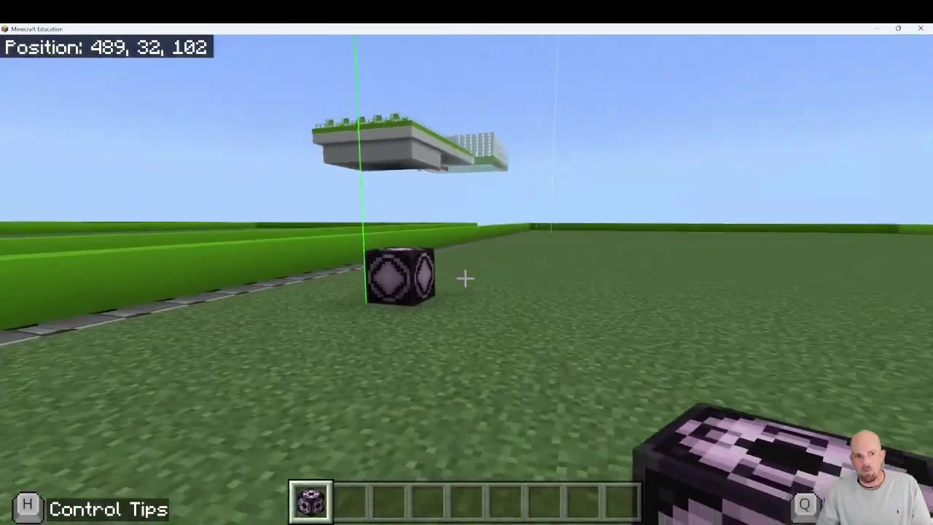
key("w")
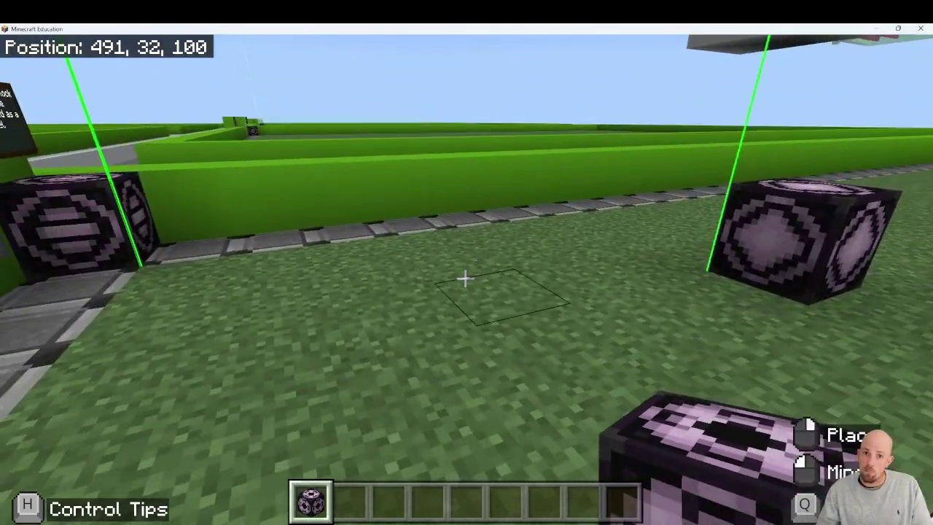
key("w")
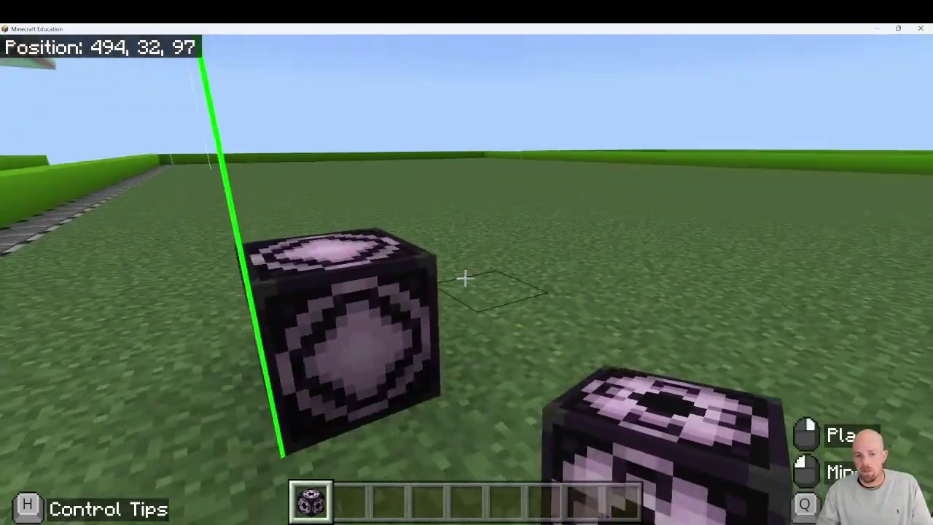
- Load Building 1 onto the plot from the structure block and fly up to view it from above
key("s")
key("w")
right_click(465, 277)
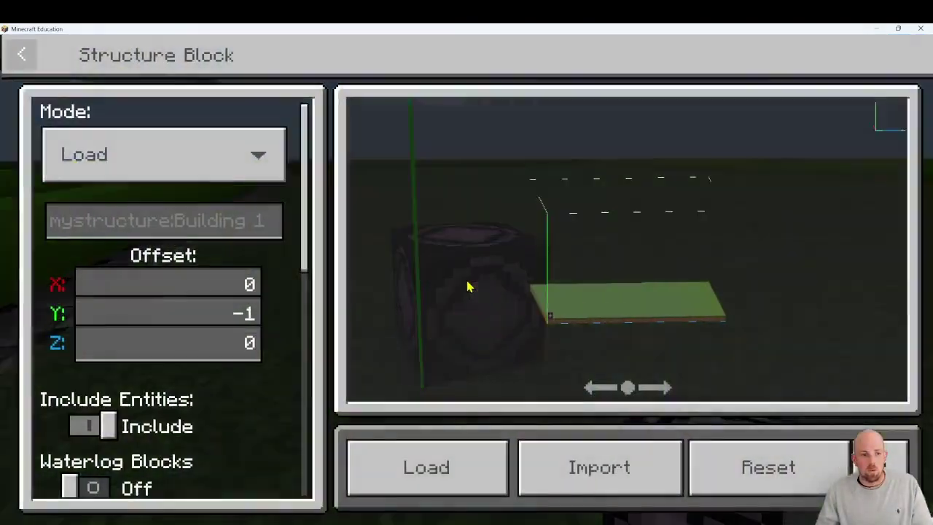
scroll(179, 433, "down", 3)
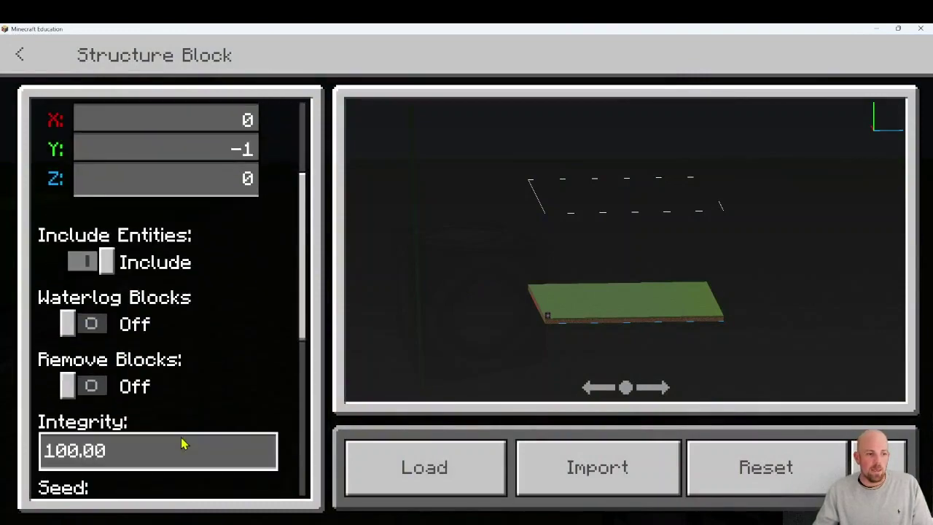
scroll(179, 433, "up", 3)
left_click(431, 472)
key("Escape")
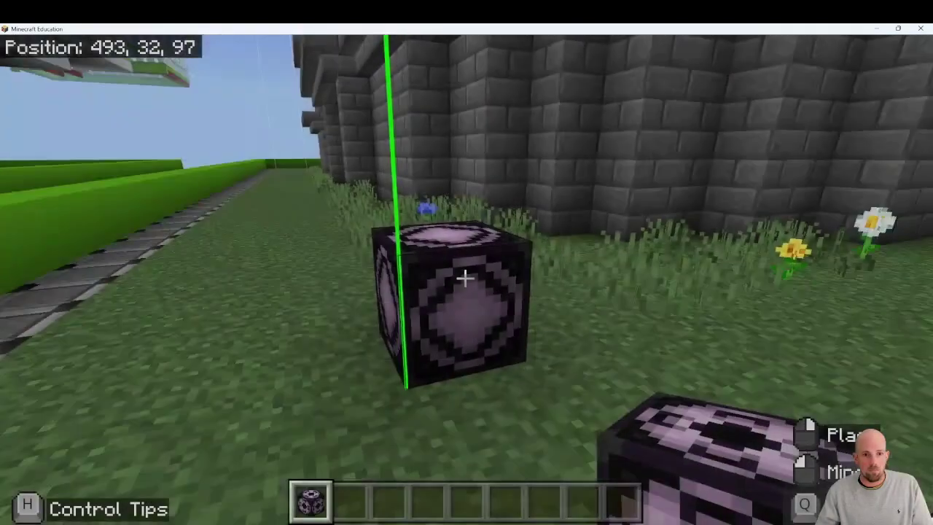
key("space")
key("space")
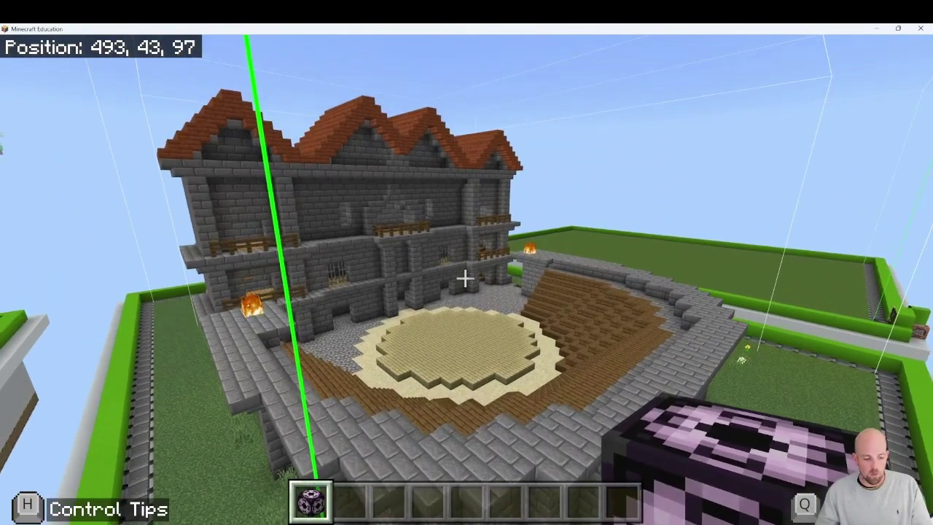
mouse_move(465, 277)
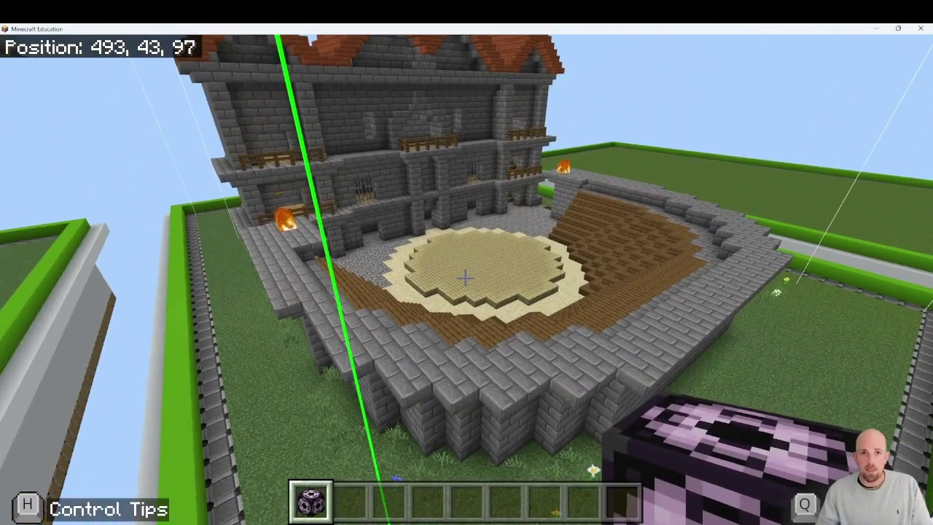
- Set the structure's rotation to 180, load Building 1 again and fly over the arena to view its new orientation
key("shift")
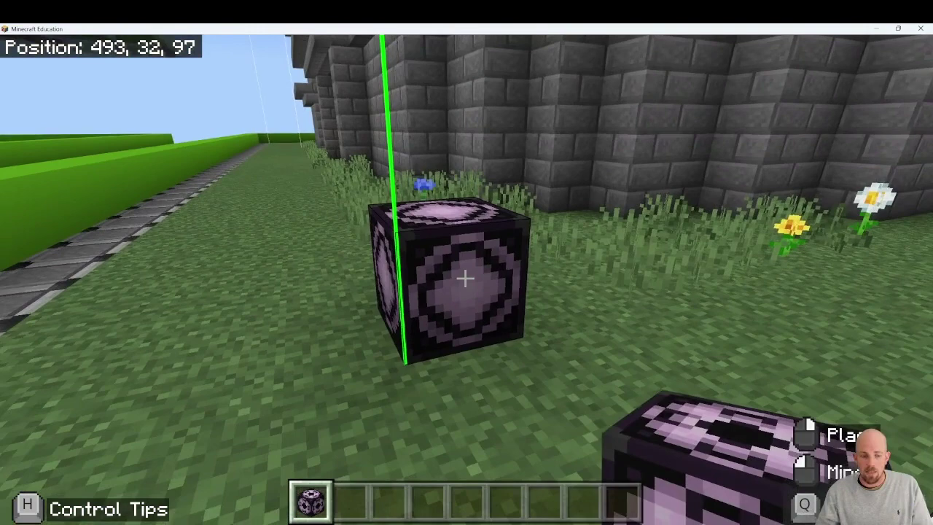
right_click(465, 277)
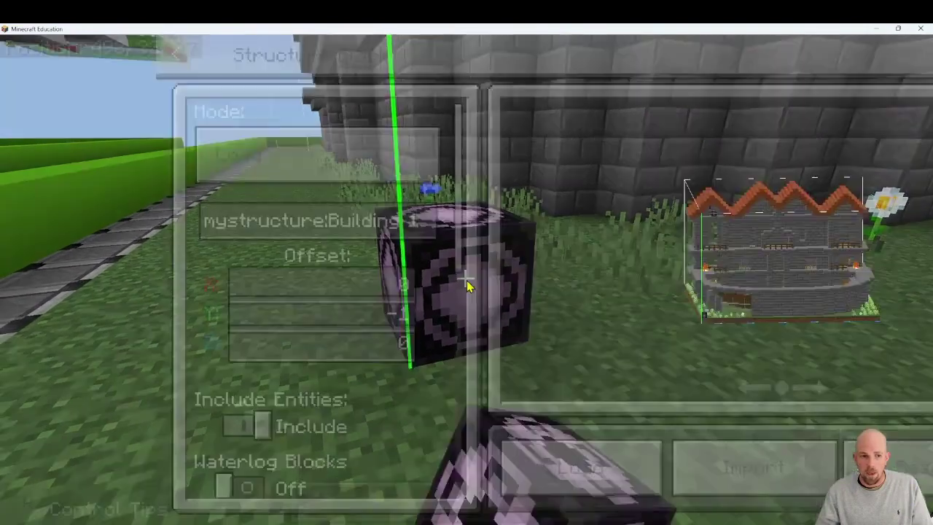
left_click_drag(302, 235, 298, 445)
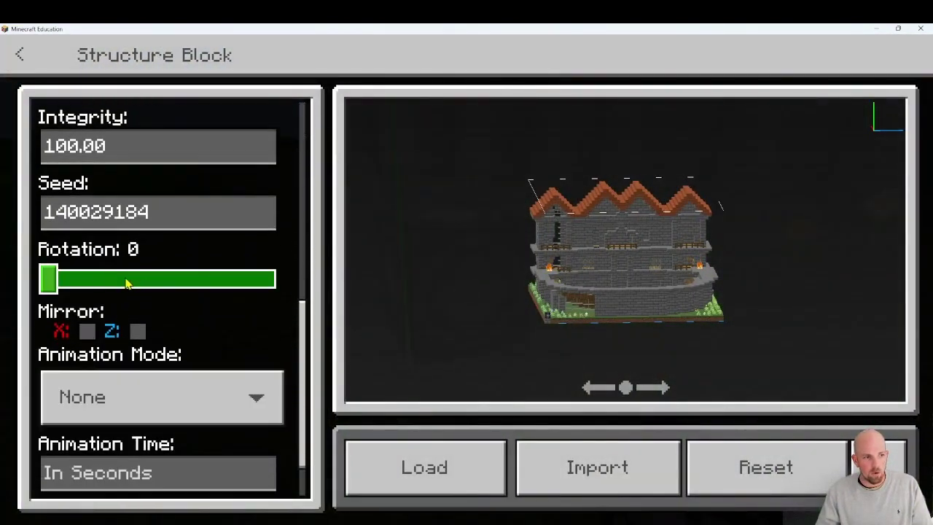
left_click(126, 283)
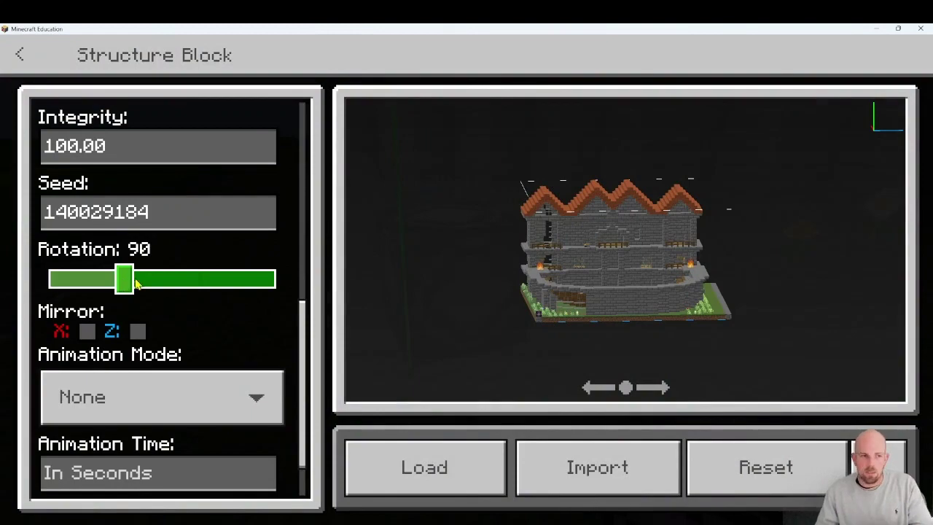
left_click(201, 284)
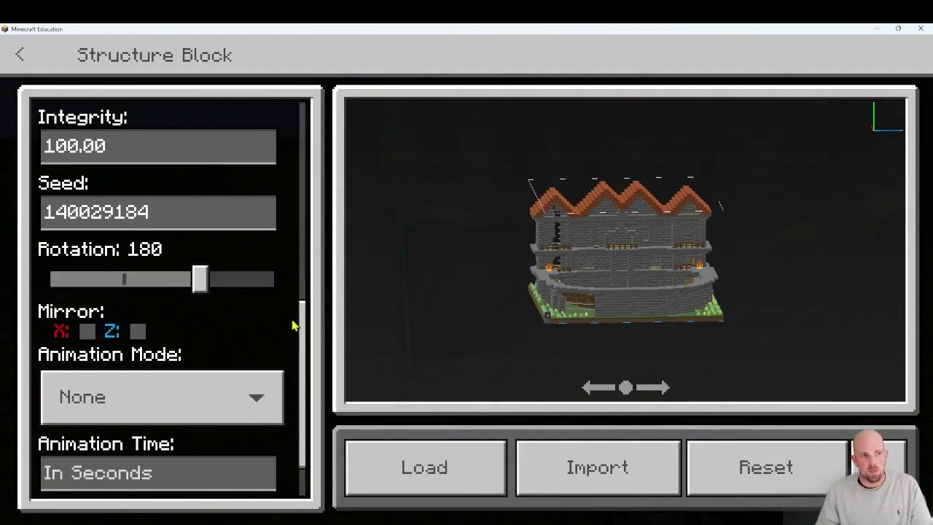
left_click(456, 462)
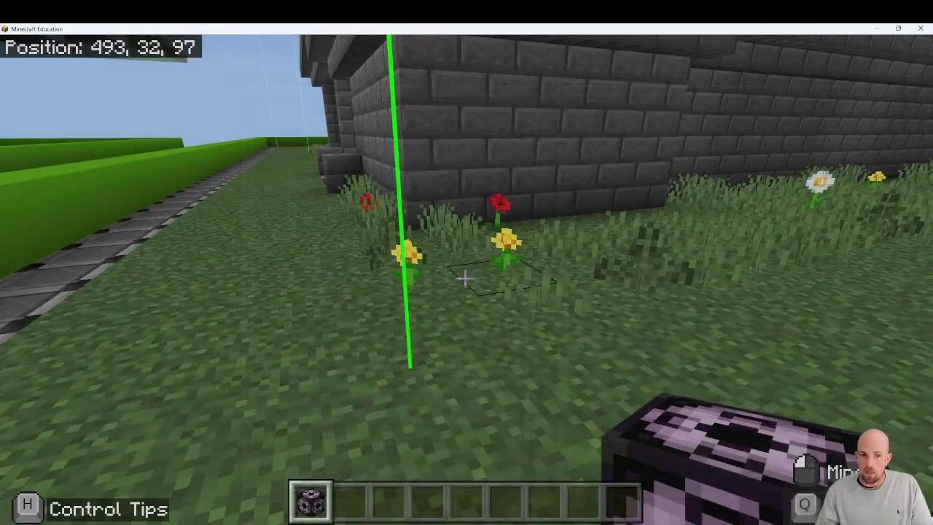
key("space")
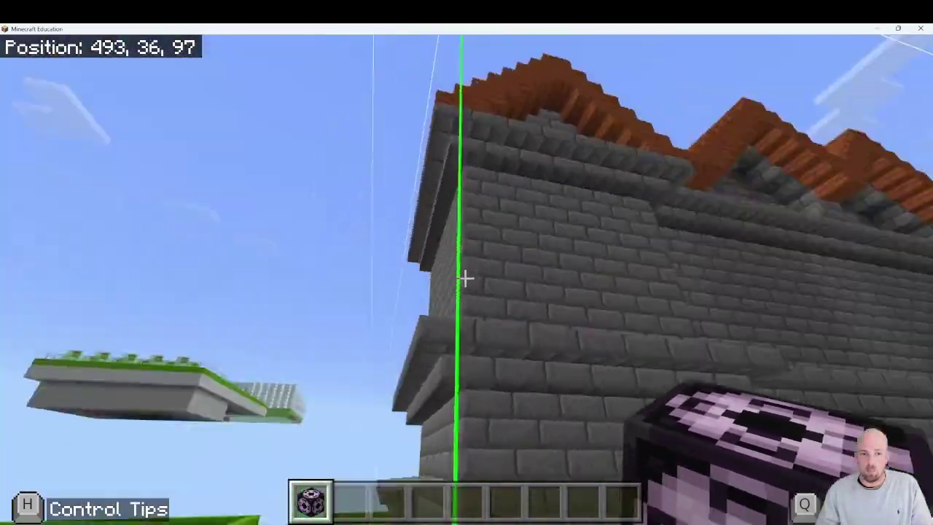
key("w")
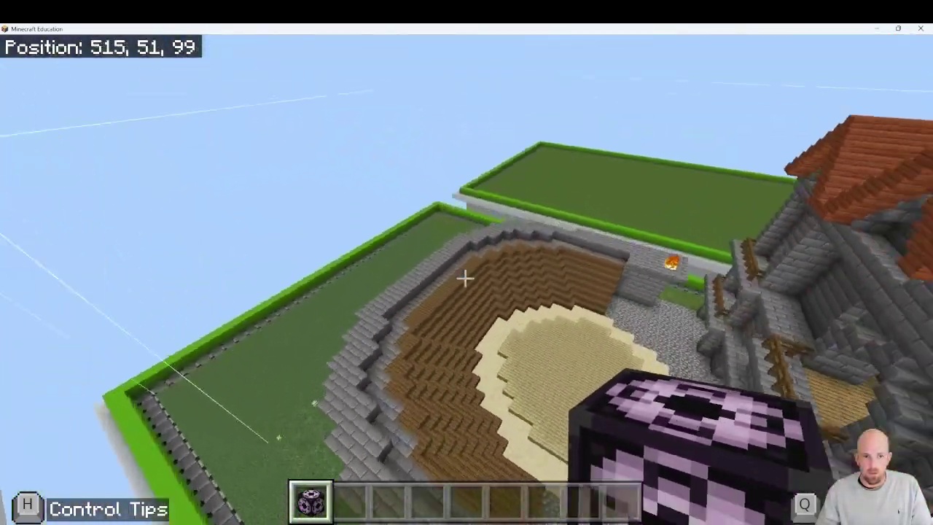
key("s")
key("s")
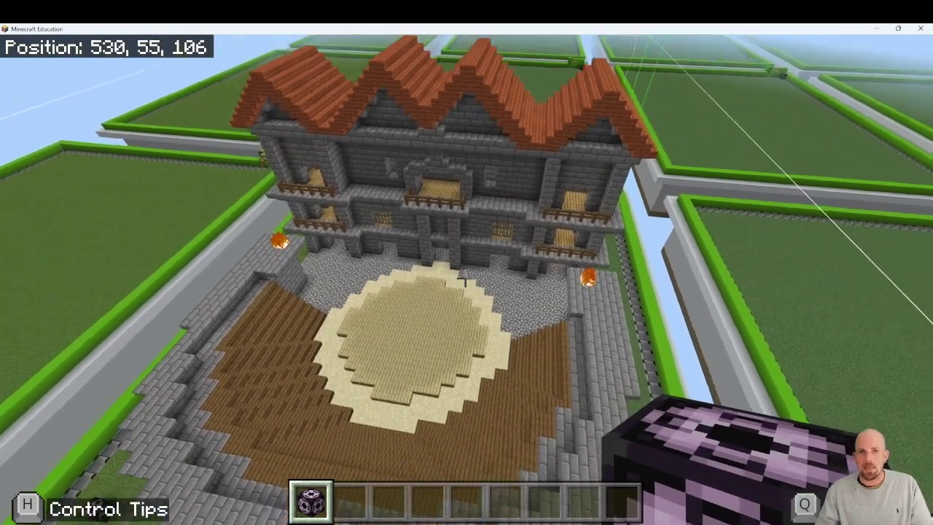